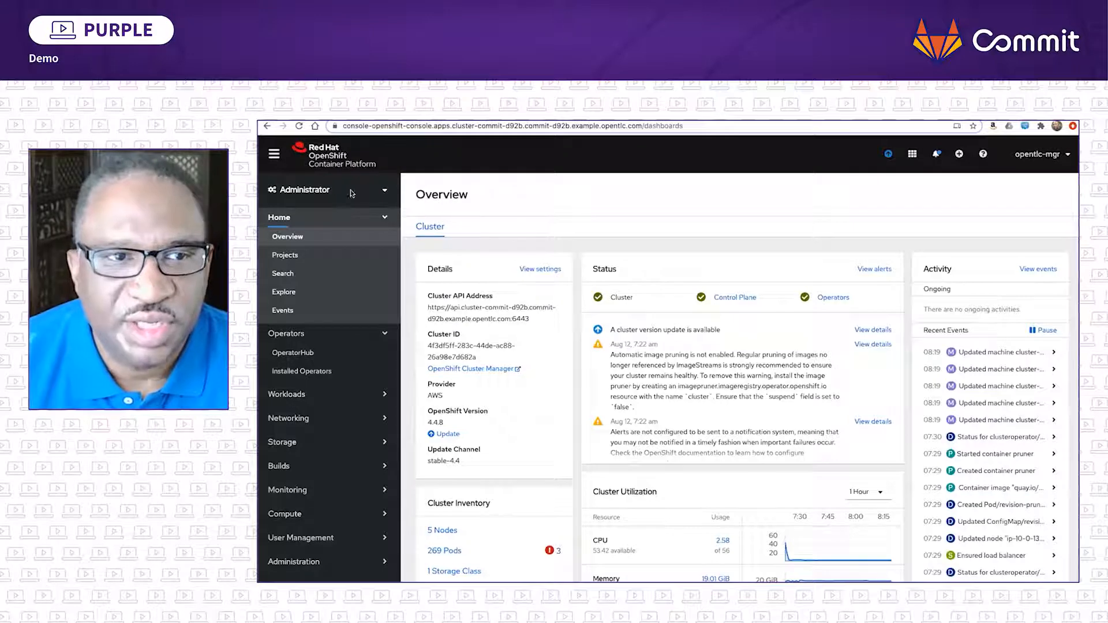
{"action": "left_click", "coordinate": [385, 191]}
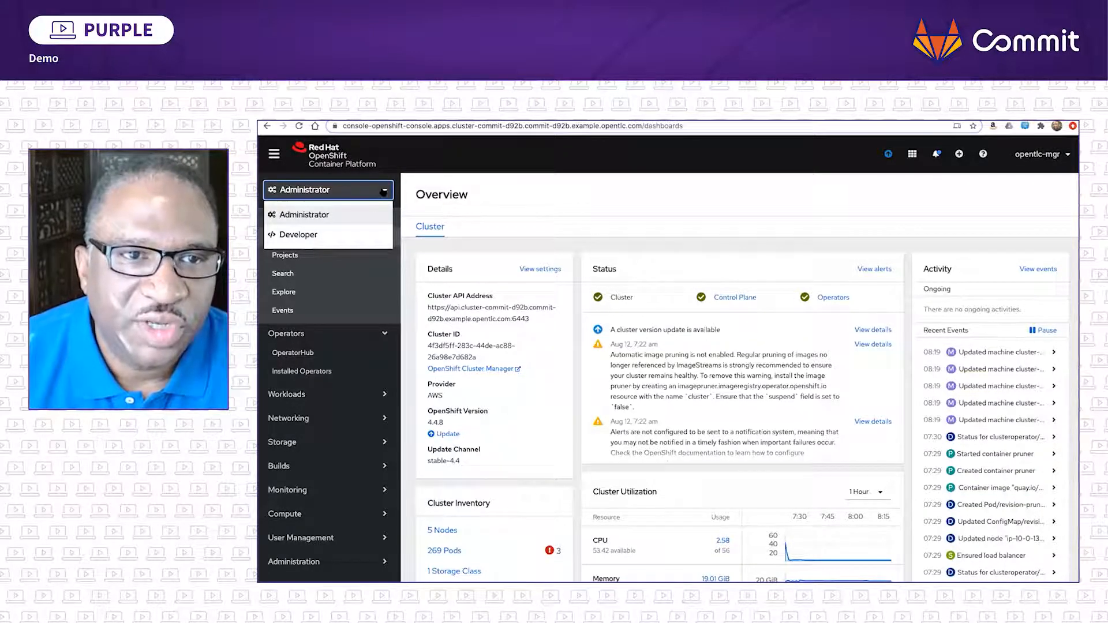
{"action": "left_click", "coordinate": [385, 190]}
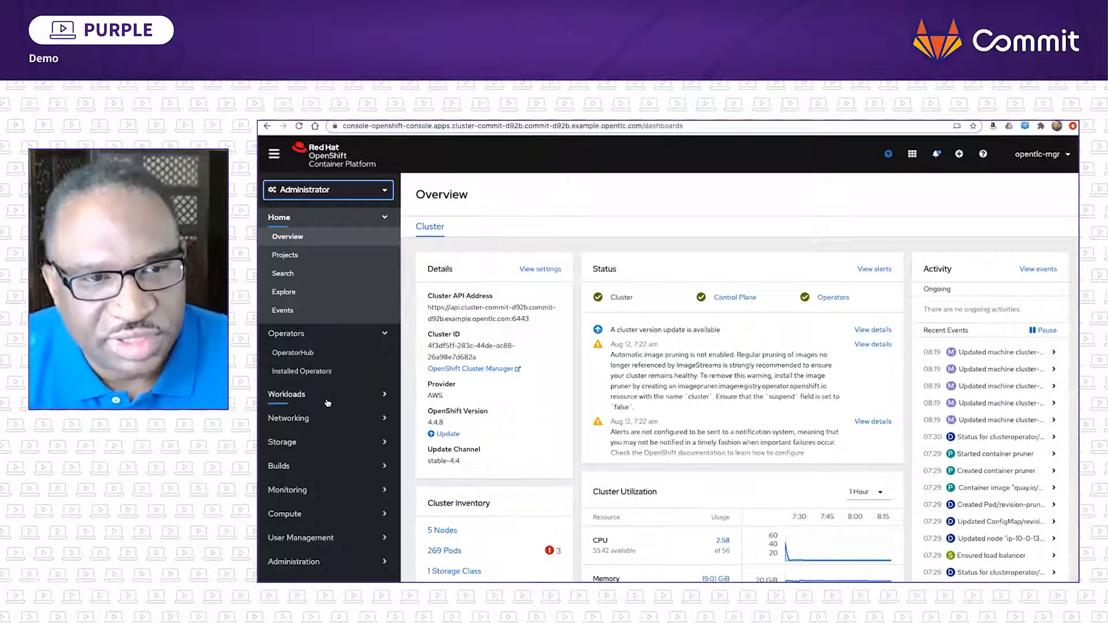
- Find the GitLab operator in OperatorHub with the keyword "gitl" and install it in the gitlab-and-openshift-commit-dem namespace with automatic approval
{"action": "left_click", "coordinate": [305, 354]}
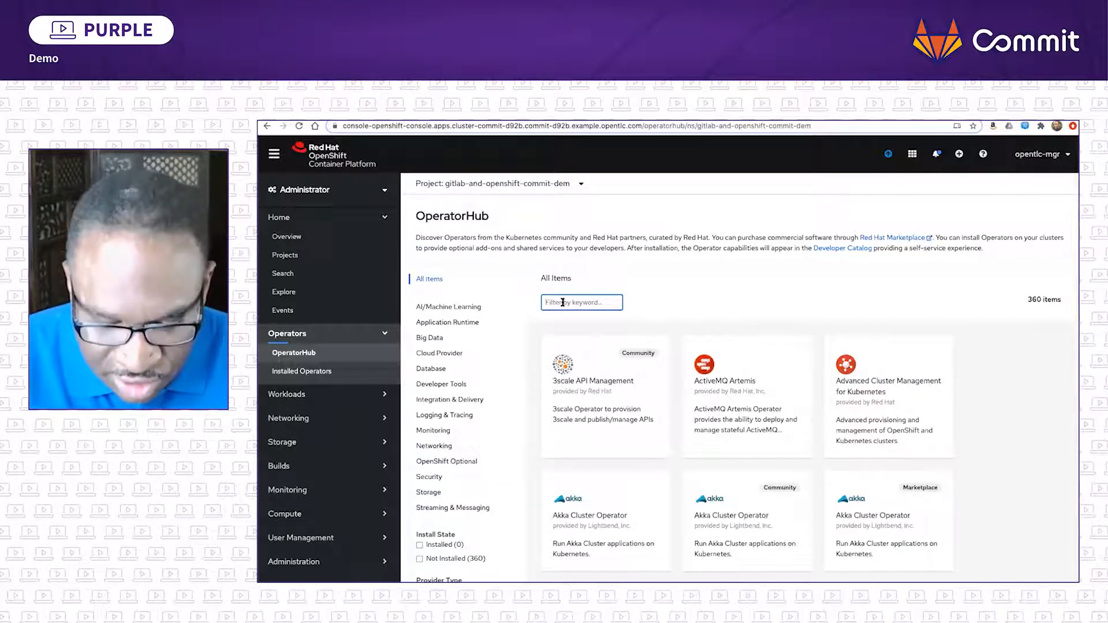
{"action": "type", "text": "gitl"}
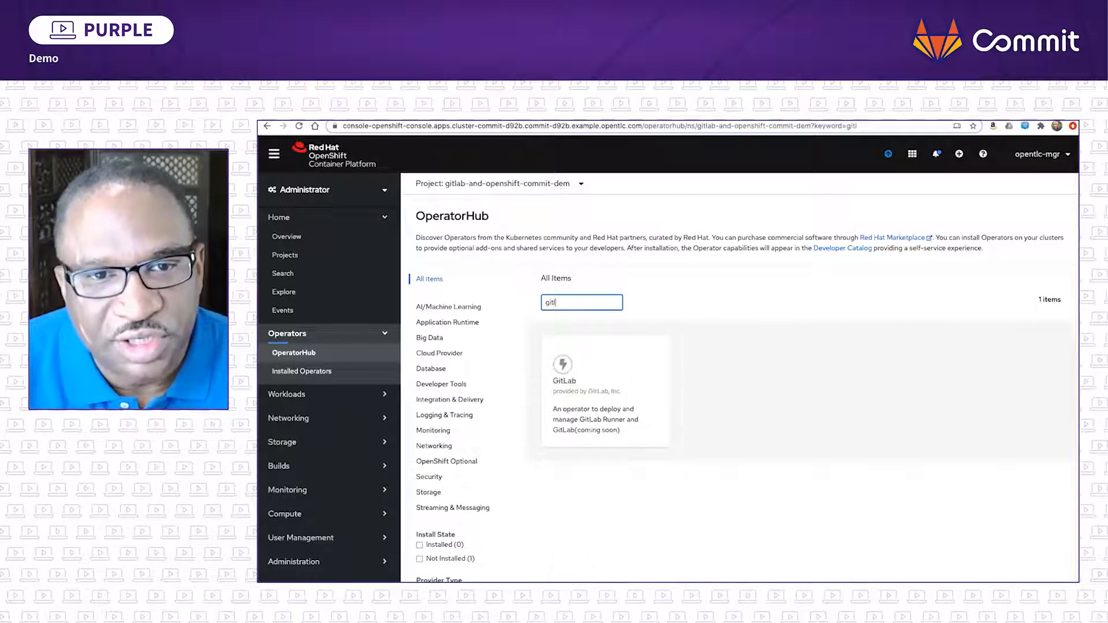
{"action": "left_click", "coordinate": [603, 384]}
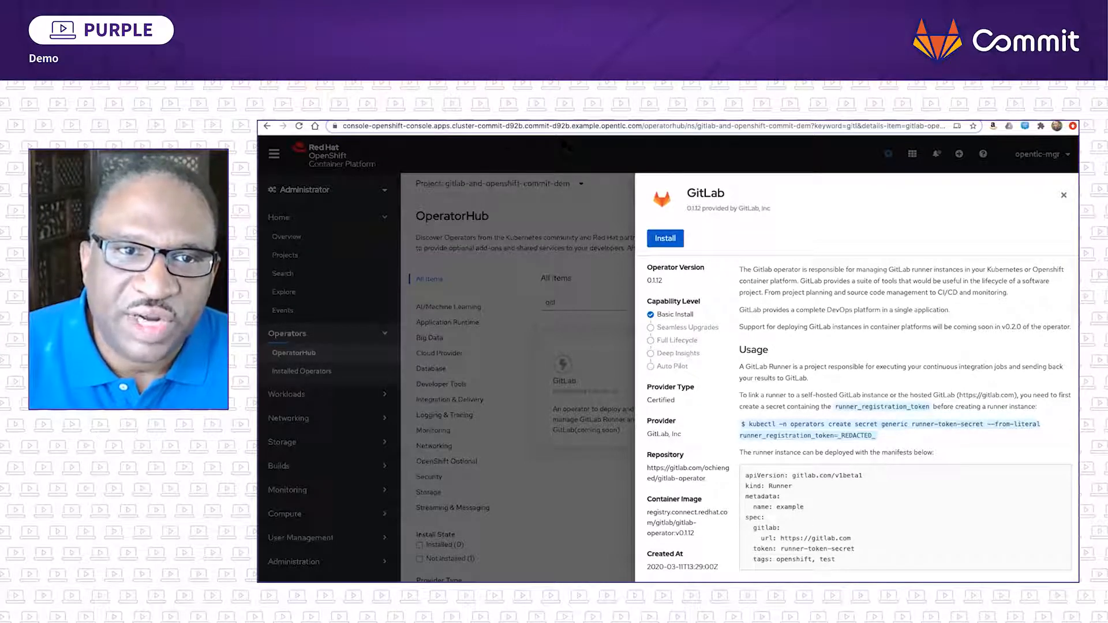
{"action": "left_click", "coordinate": [665, 238]}
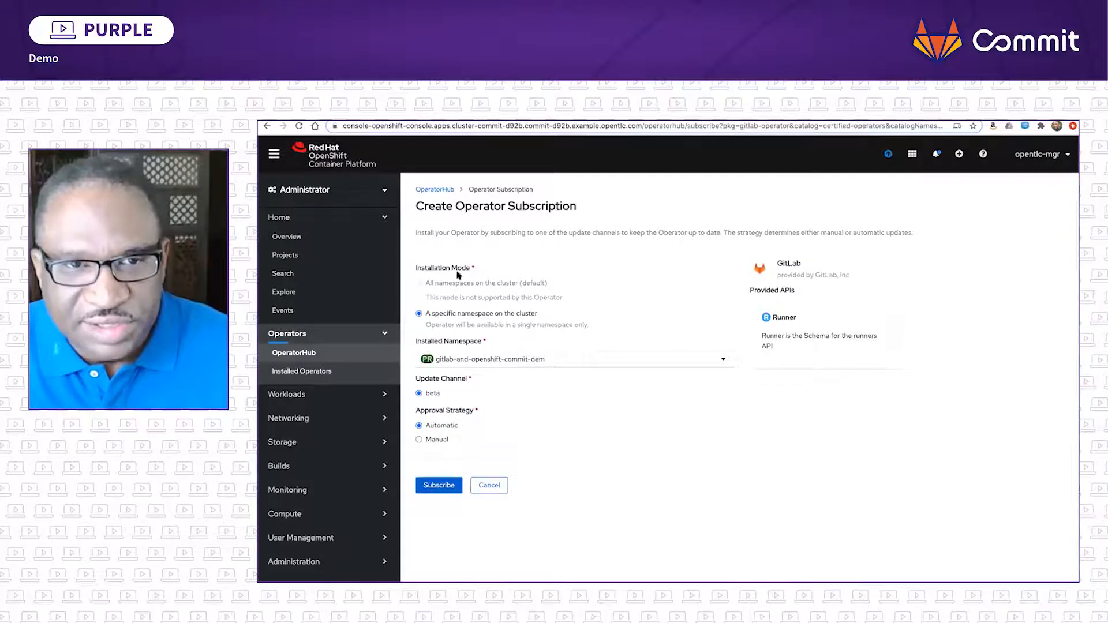
{"action": "left_click", "coordinate": [441, 487]}
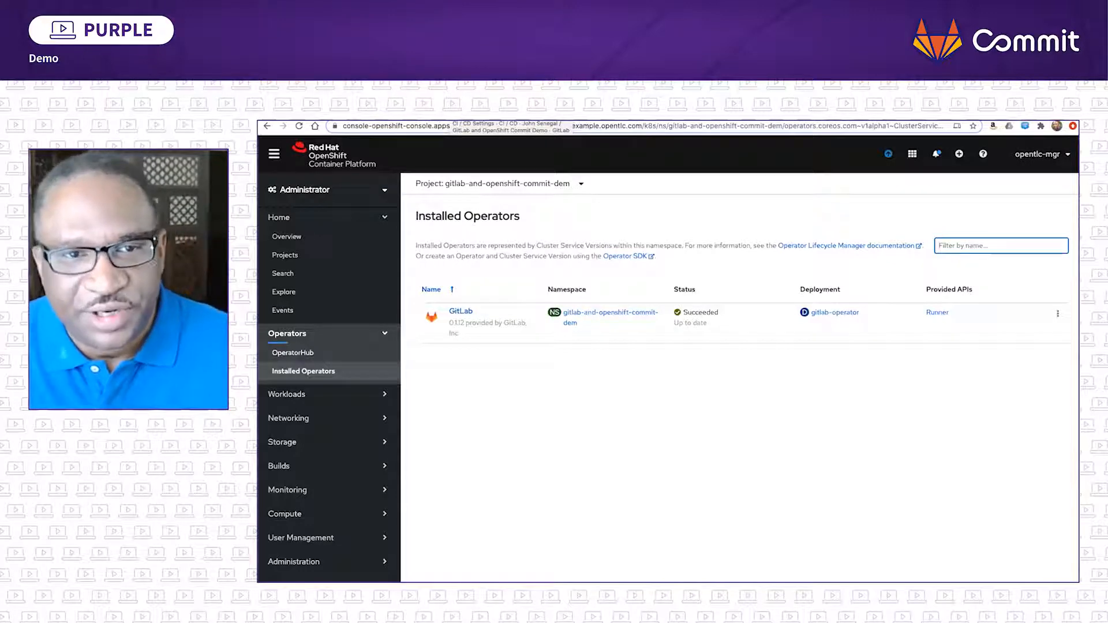
- Open the installed GitLab operator's details and review its provided APIs and runner usage instructions
{"action": "left_click", "coordinate": [461, 312]}
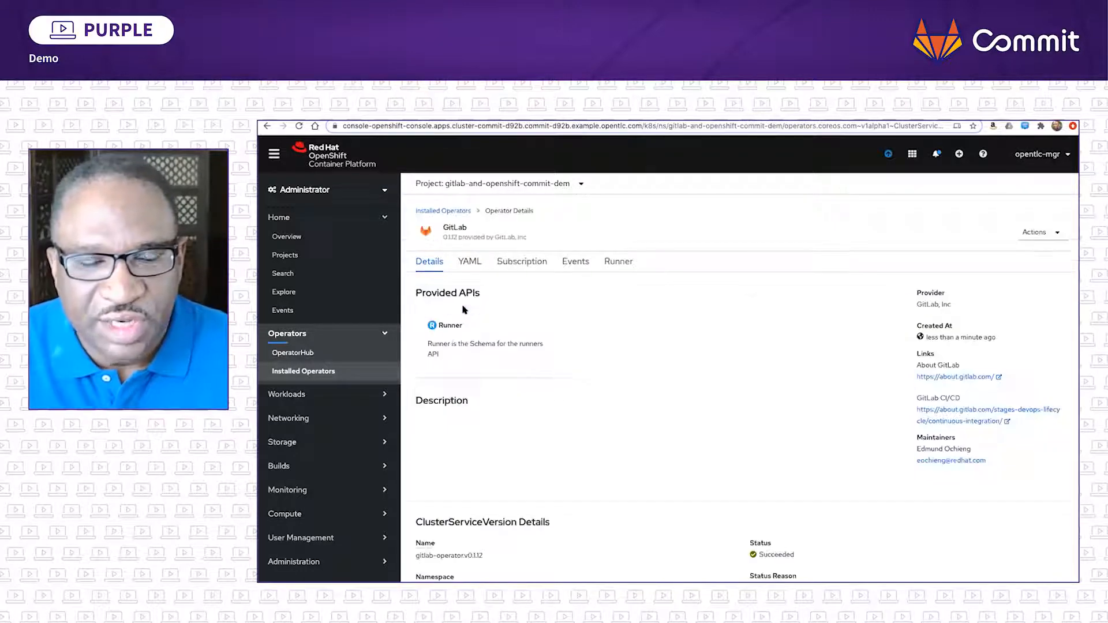
{"action": "scroll", "coordinate": [588, 346], "scroll_direction": "down", "scroll_amount": 2}
{"action": "scroll", "coordinate": [589, 339], "scroll_direction": "up", "scroll_amount": 1}
{"action": "scroll", "coordinate": [590, 317], "scroll_direction": "down", "scroll_amount": 1}
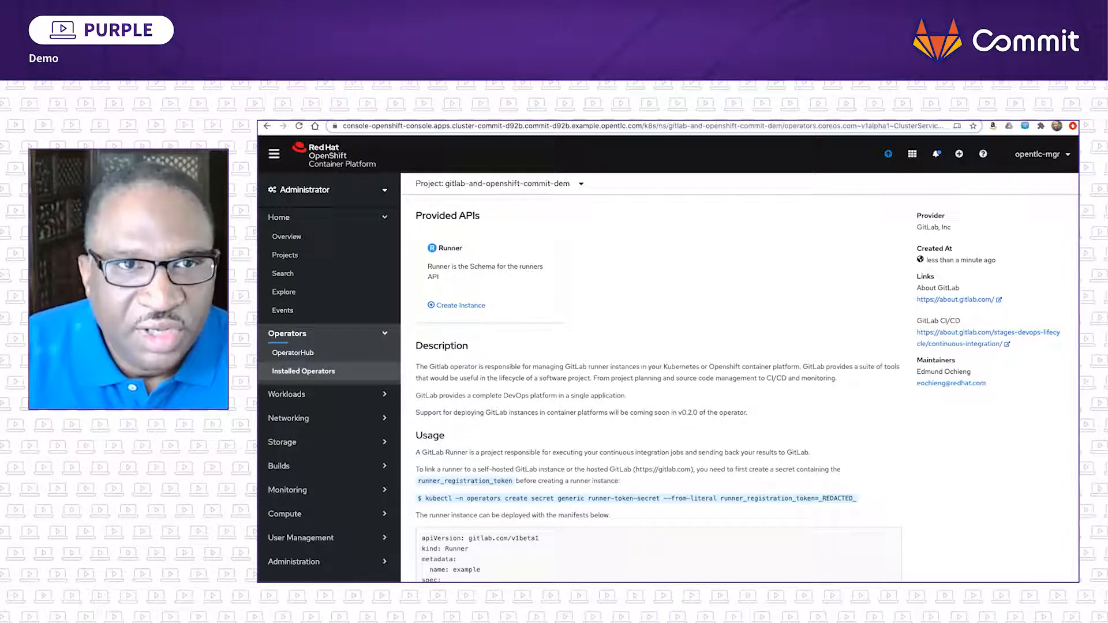
- Switch to the GitLab project's CI/CD runner settings and copy the registration token for manual setup of a specific runner
{"action": "left_click", "coordinate": [444, 111]}
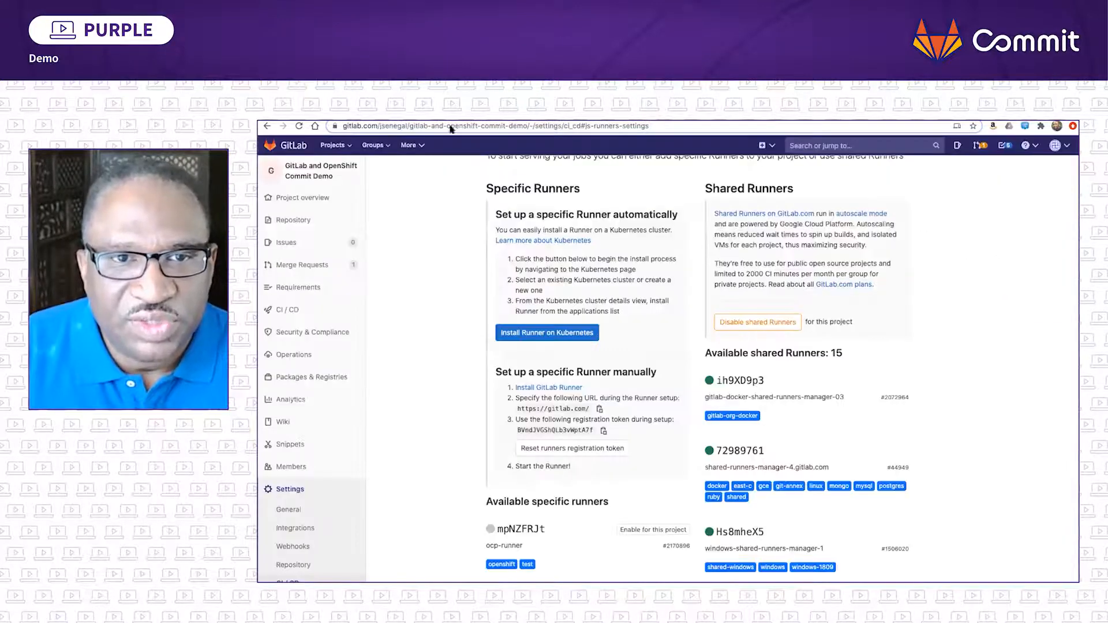
{"action": "scroll", "coordinate": [453, 239], "scroll_direction": "up", "scroll_amount": 1}
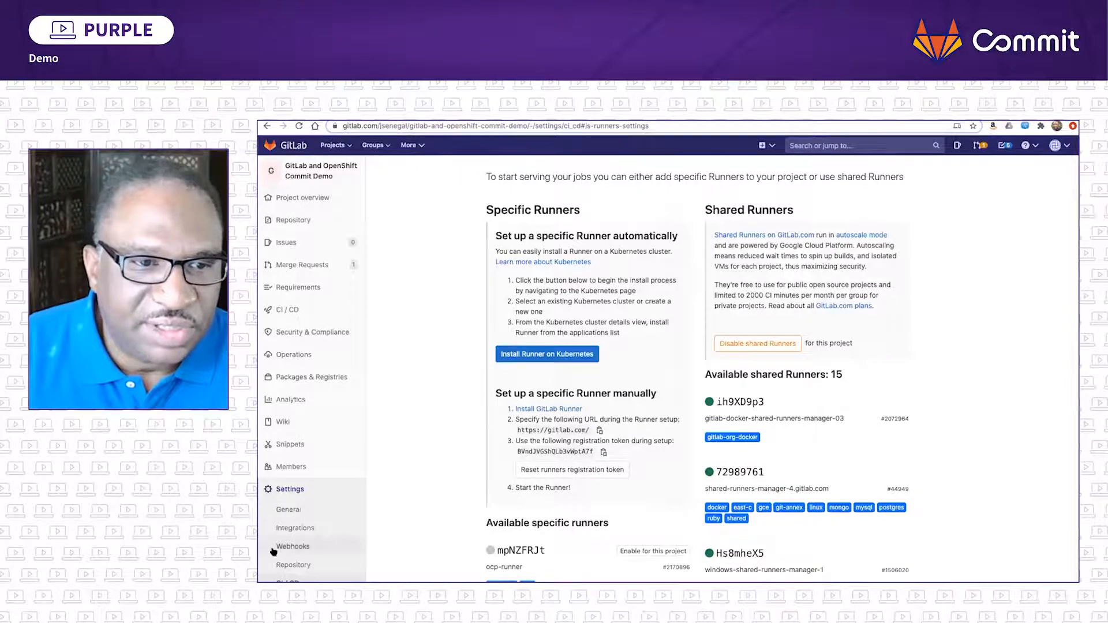
{"action": "scroll", "coordinate": [316, 493], "scroll_direction": "down", "scroll_amount": 1}
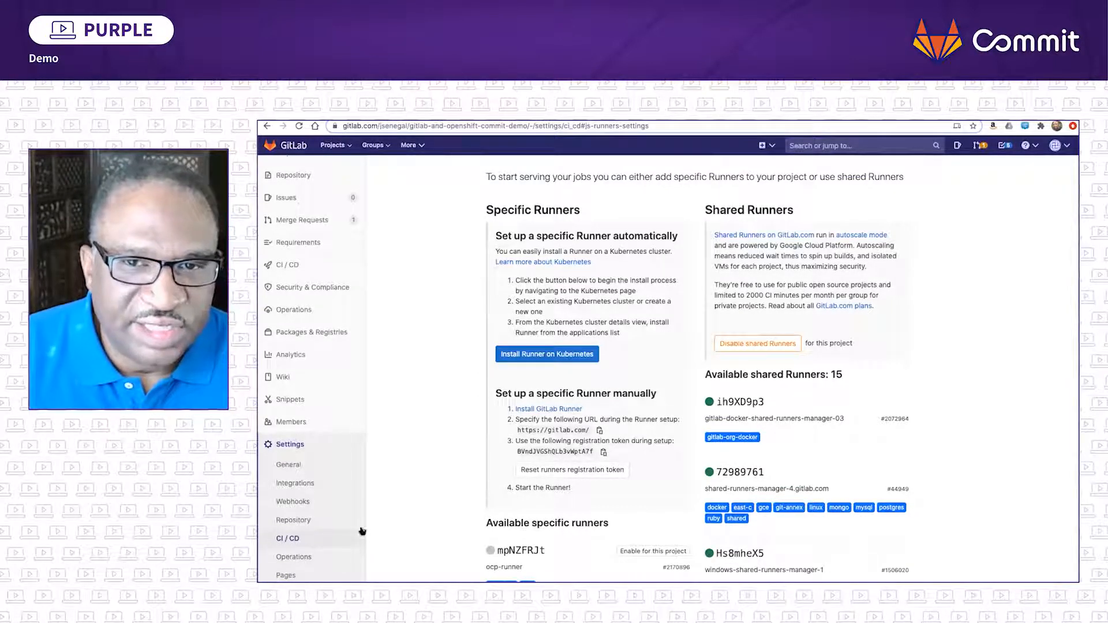
{"action": "scroll", "coordinate": [393, 510], "scroll_direction": "up", "scroll_amount": 5}
{"action": "scroll", "coordinate": [393, 509], "scroll_direction": "down", "scroll_amount": 1}
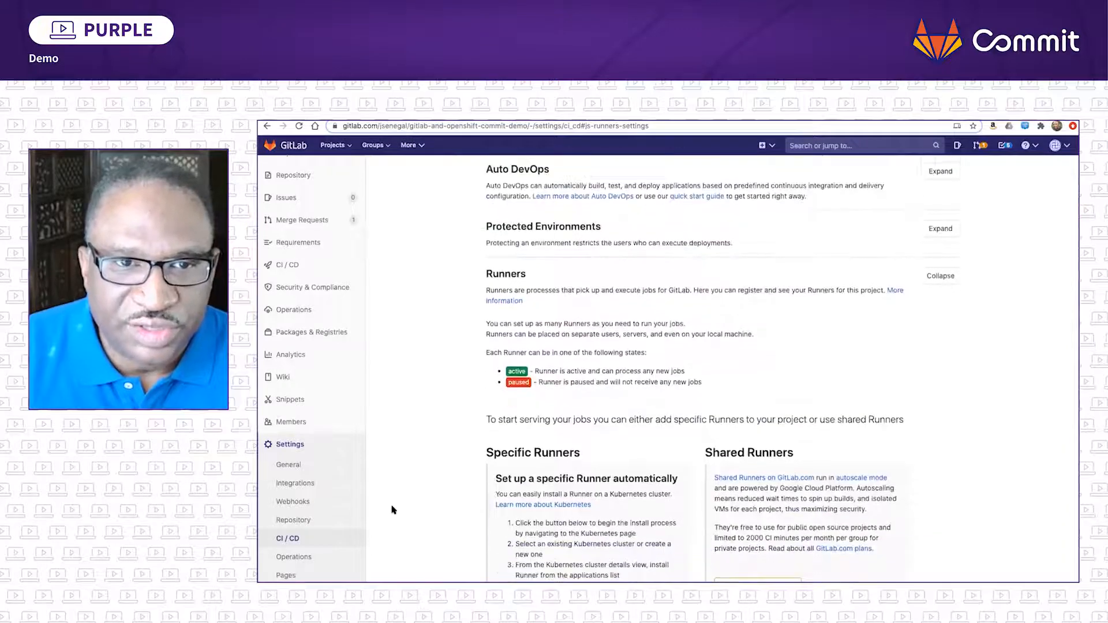
{"action": "scroll", "coordinate": [758, 369], "scroll_direction": "down", "scroll_amount": 6}
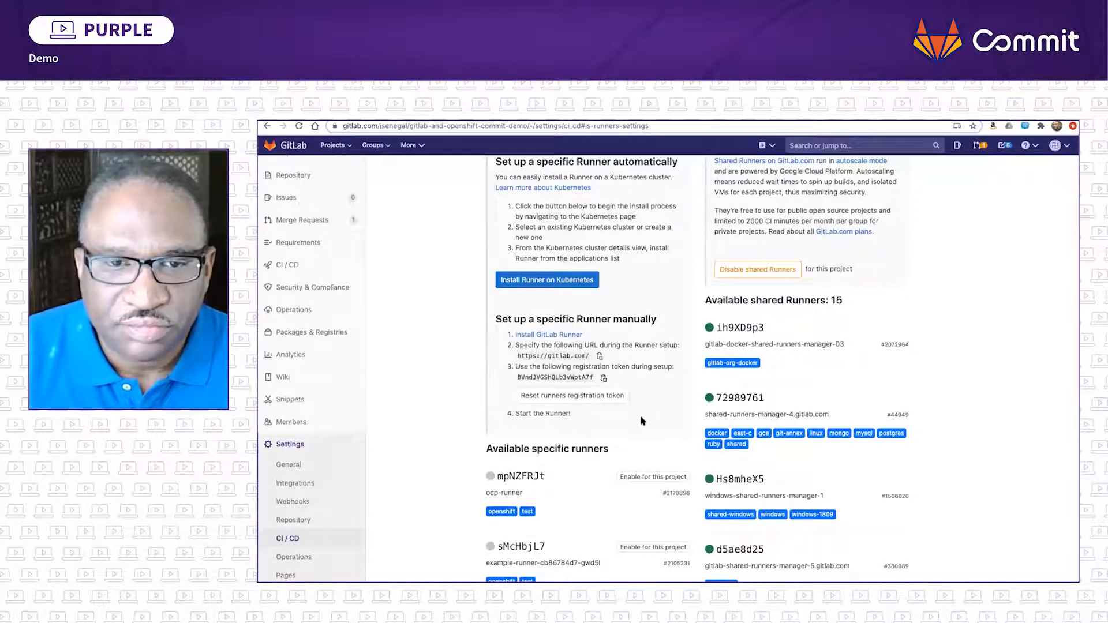
{"action": "left_click", "coordinate": [603, 378]}
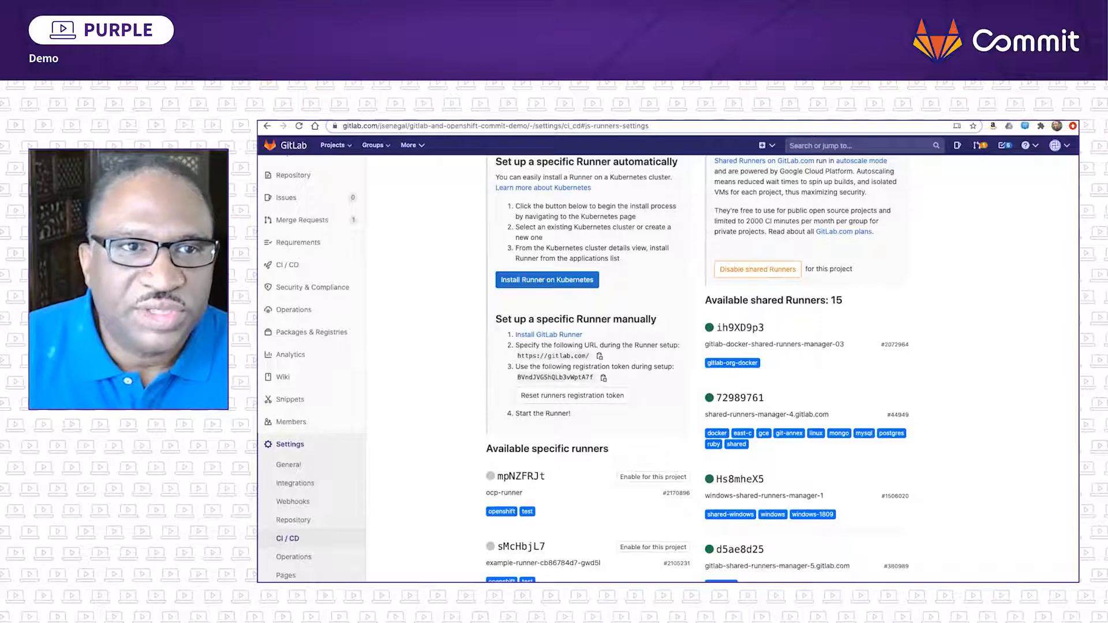
- Switch back to the OpenShift console and start a new key/value secret in the project's workloads
{"action": "left_click", "coordinate": [357, 116]}
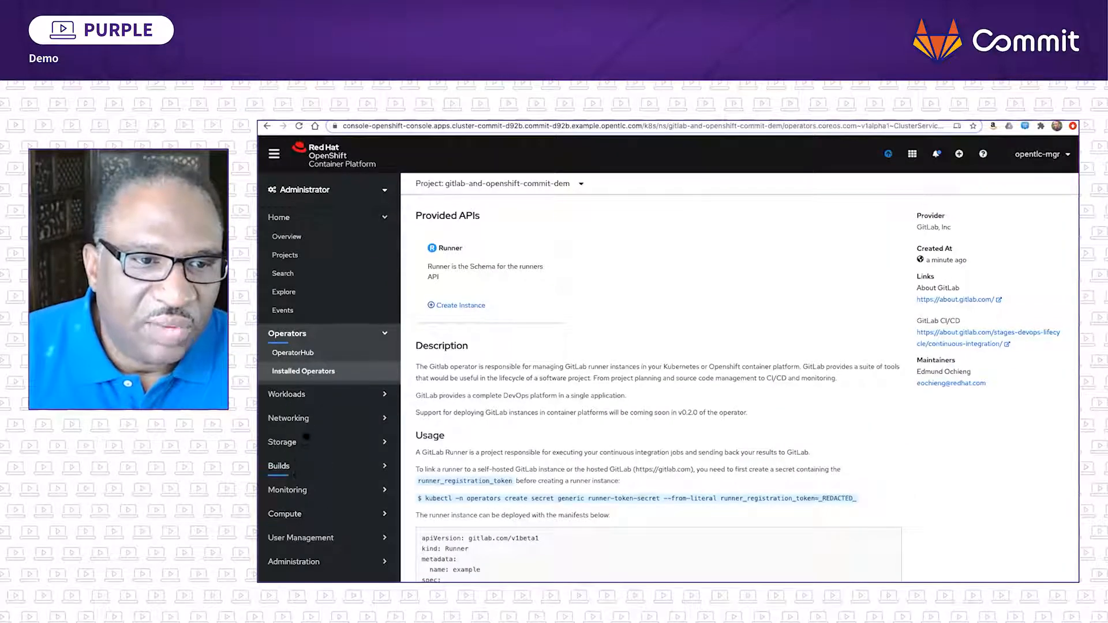
{"action": "left_click", "coordinate": [310, 395]}
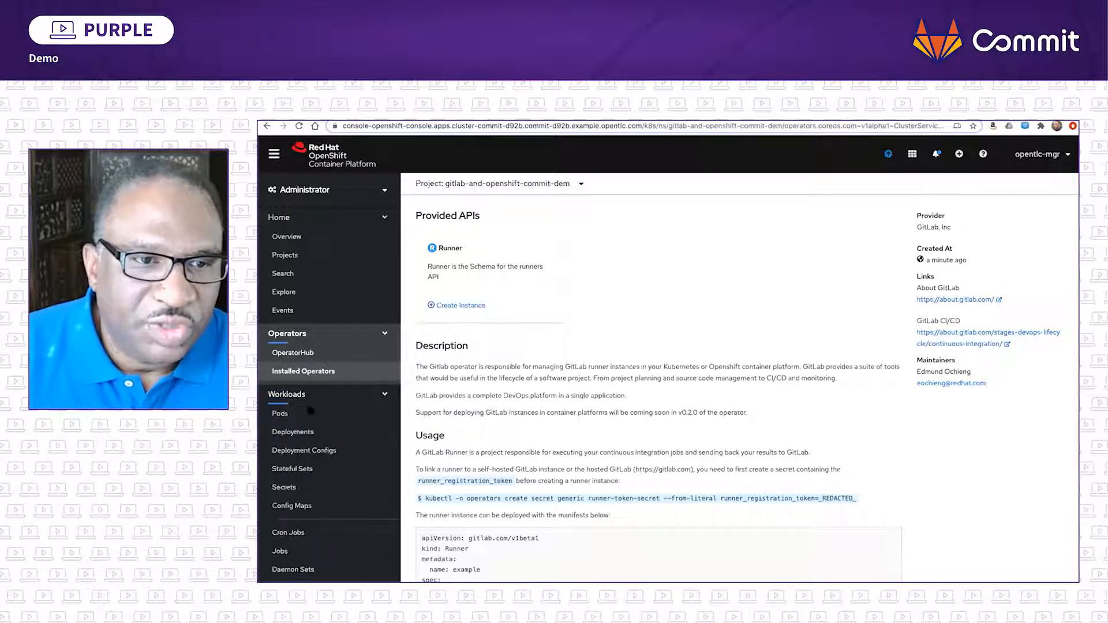
{"action": "left_click", "coordinate": [285, 488]}
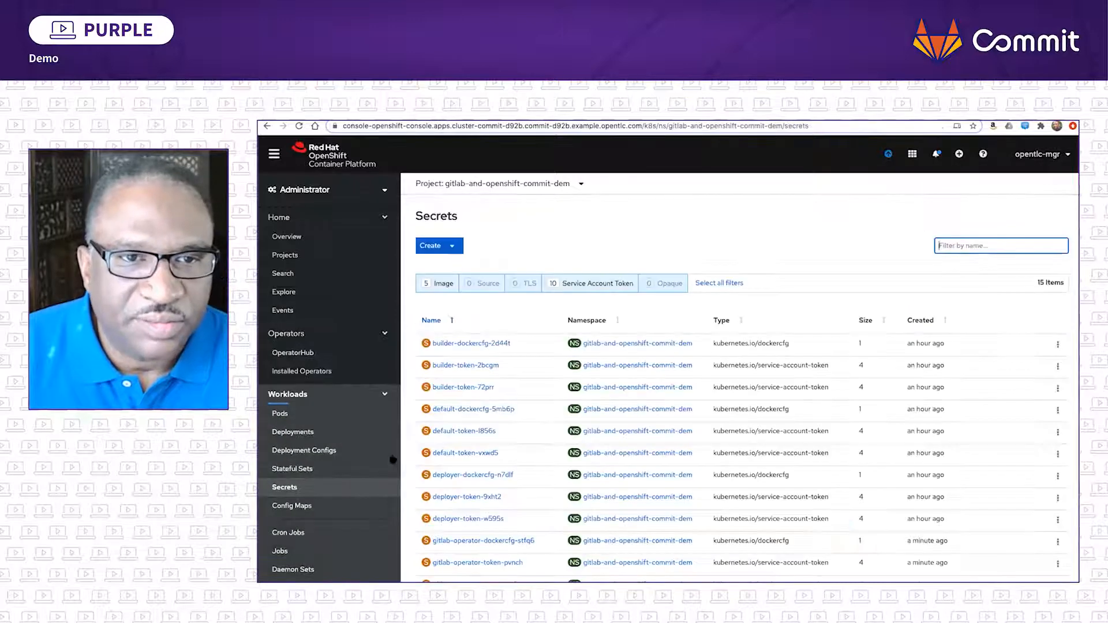
{"action": "left_click", "coordinate": [429, 246]}
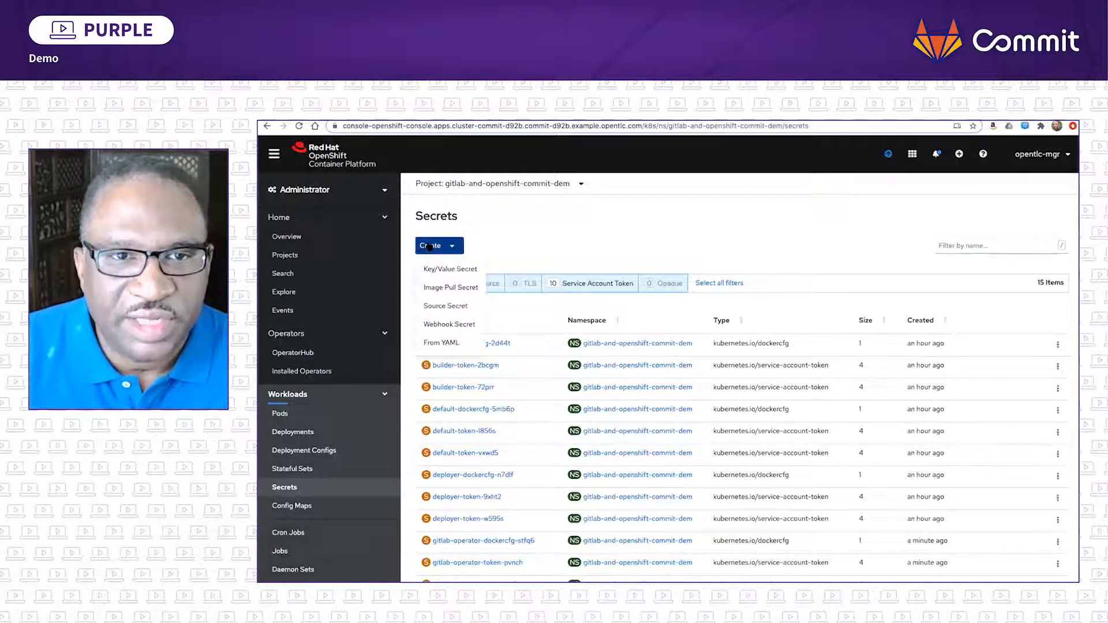
{"action": "left_click", "coordinate": [450, 269]}
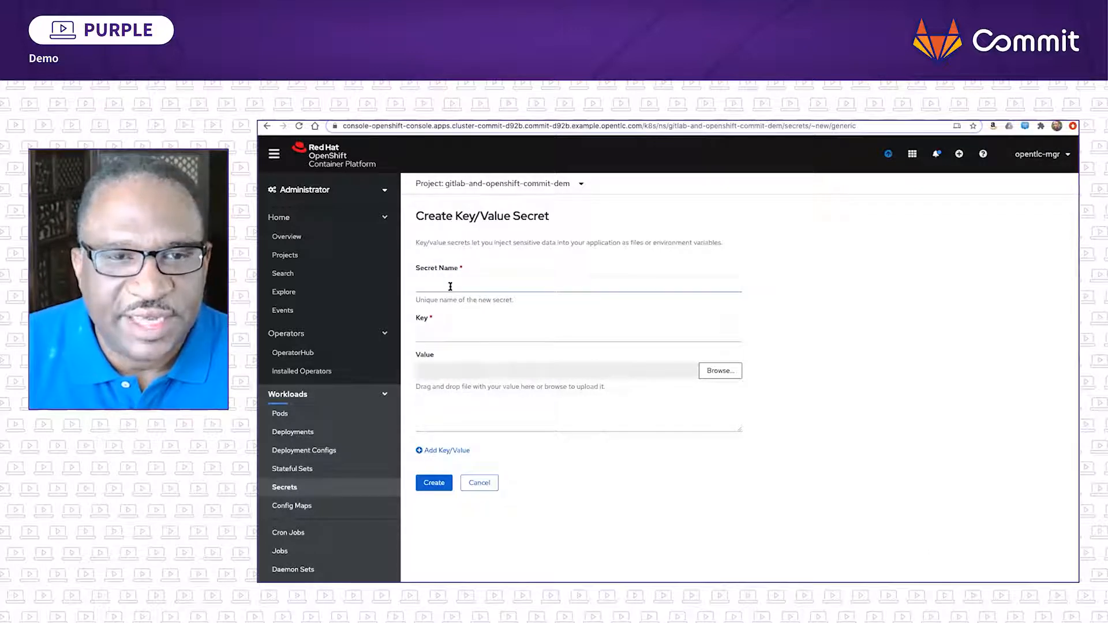
- Create the secret runner-token-secret with the key runner_registration_token and the copied registration token as its value
{"action": "left_click", "coordinate": [450, 286]}
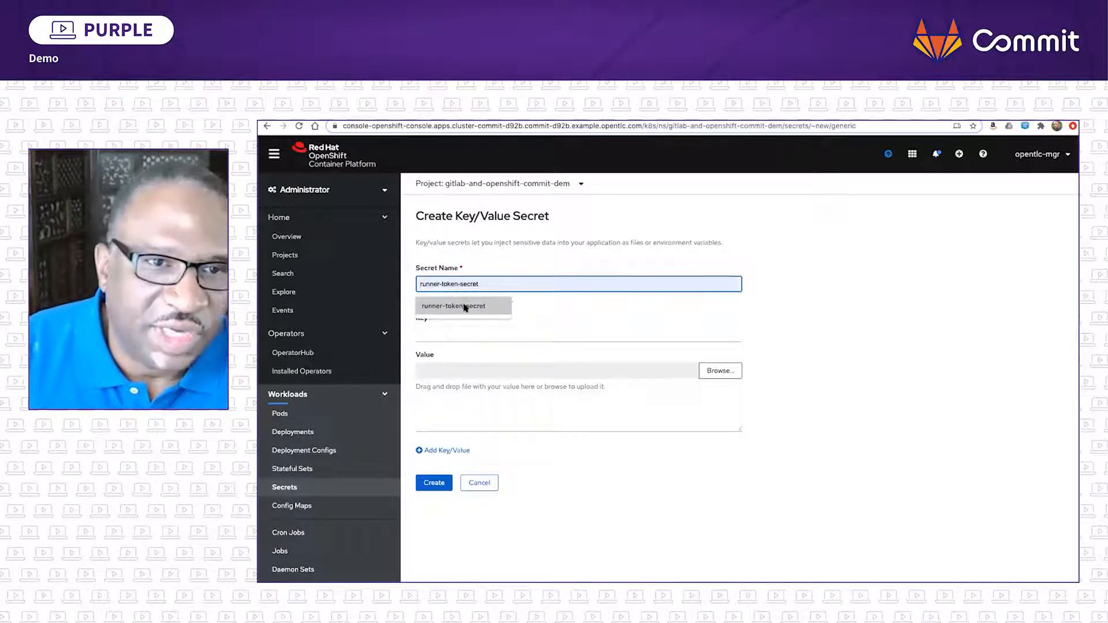
{"action": "left_click", "coordinate": [465, 307]}
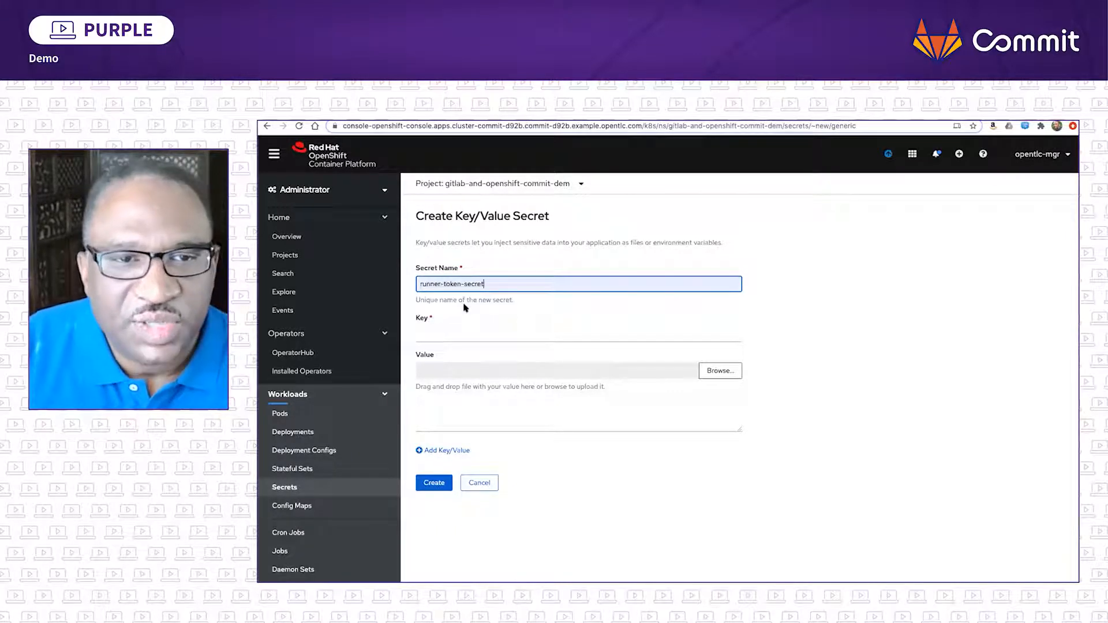
{"action": "left_click", "coordinate": [426, 335]}
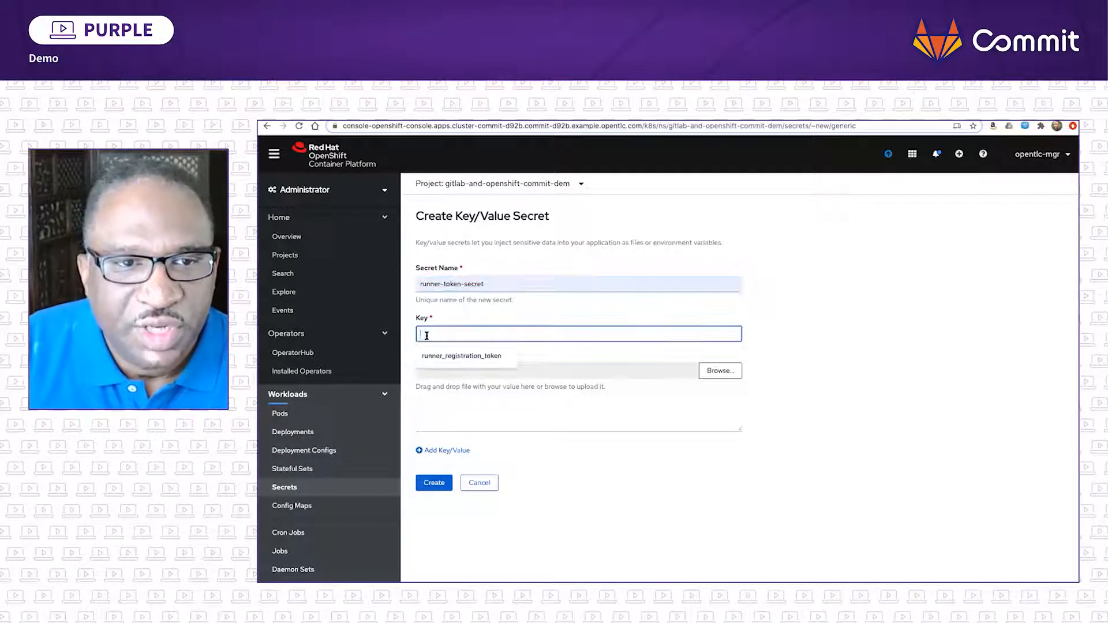
{"action": "left_click", "coordinate": [455, 356]}
{"action": "left_click", "coordinate": [434, 396]}
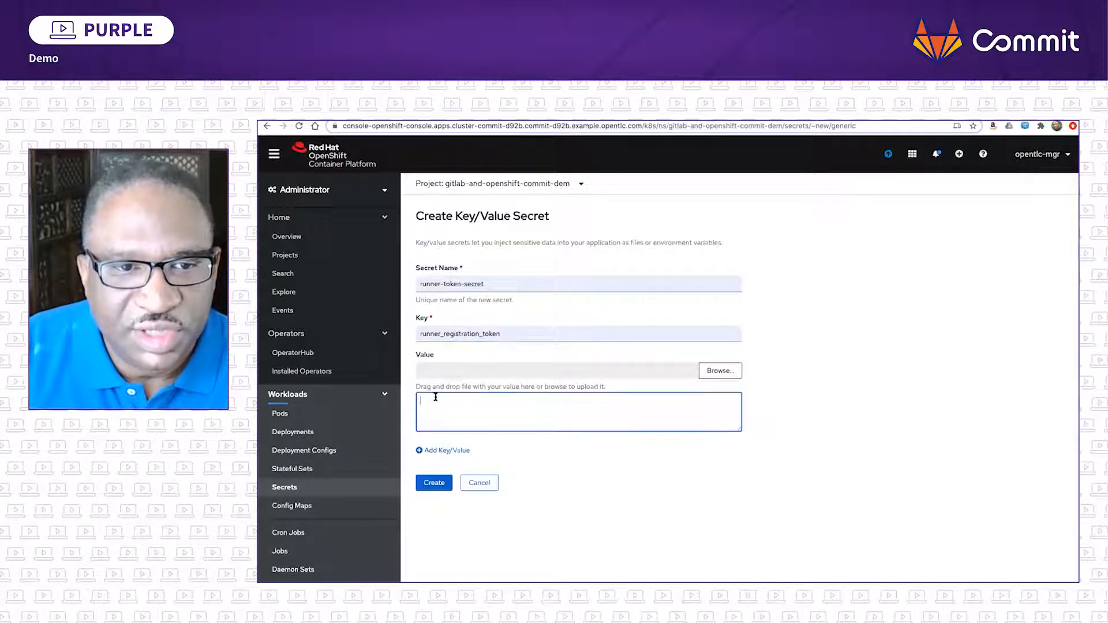
{"action": "key", "text": "ctrl+v"}
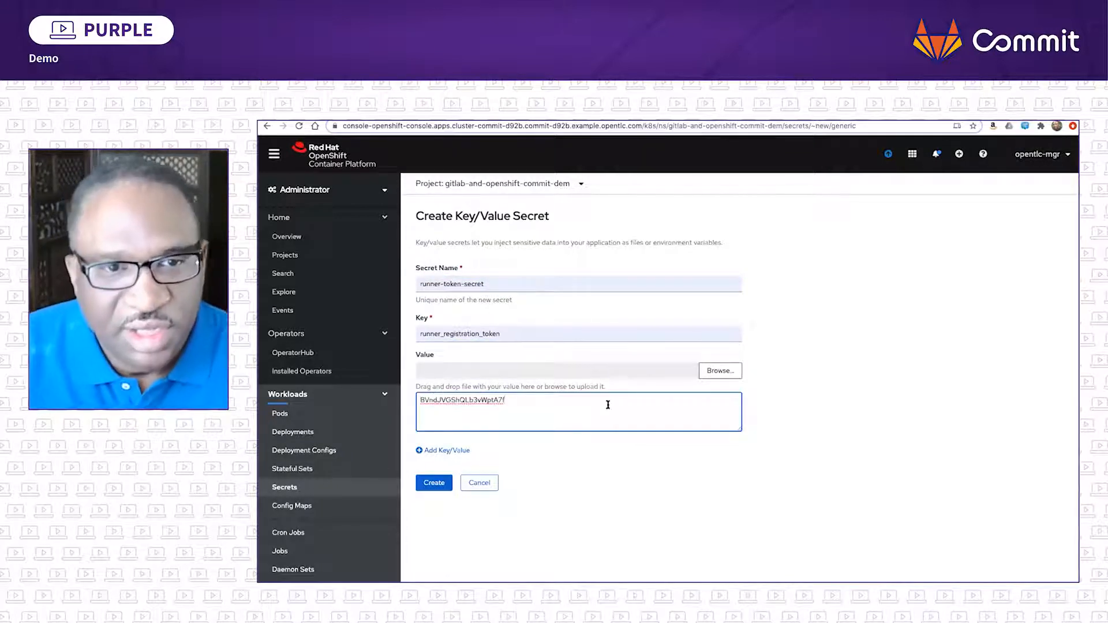
{"action": "left_click", "coordinate": [440, 482]}
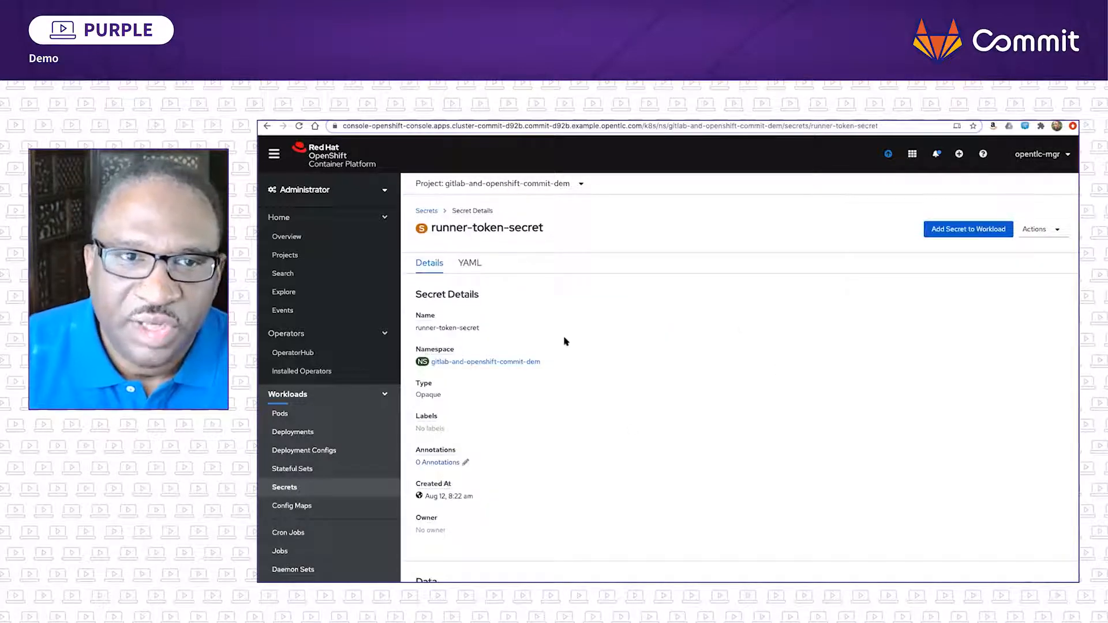
- Return to the installed GitLab operator and start creating a new Runner instance
{"action": "left_click", "coordinate": [293, 352]}
{"action": "left_click", "coordinate": [334, 369]}
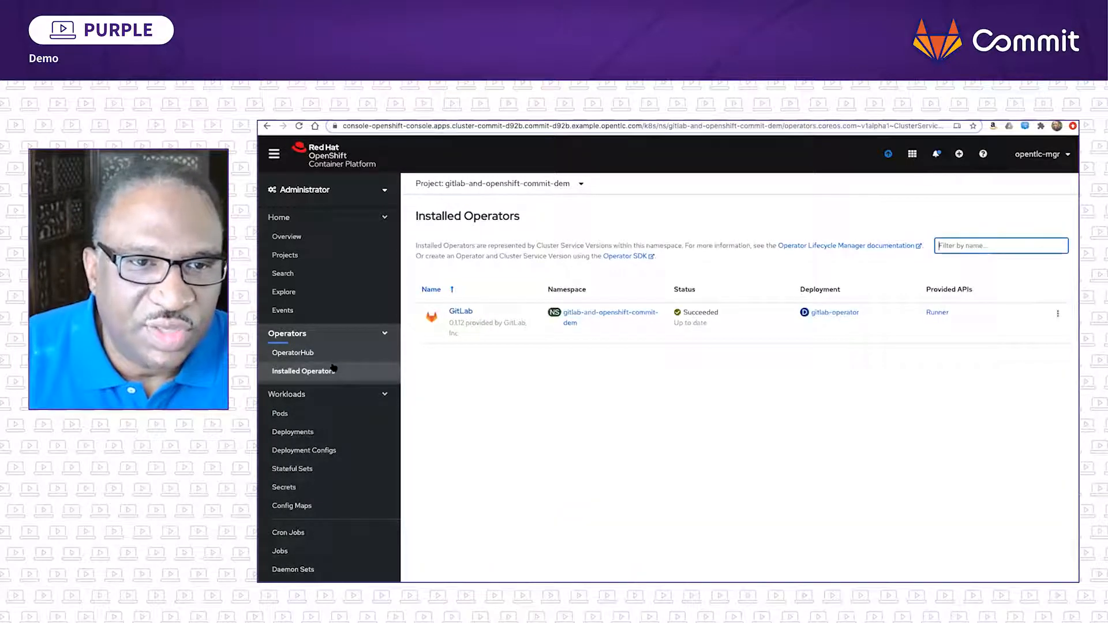
{"action": "left_click", "coordinate": [466, 312]}
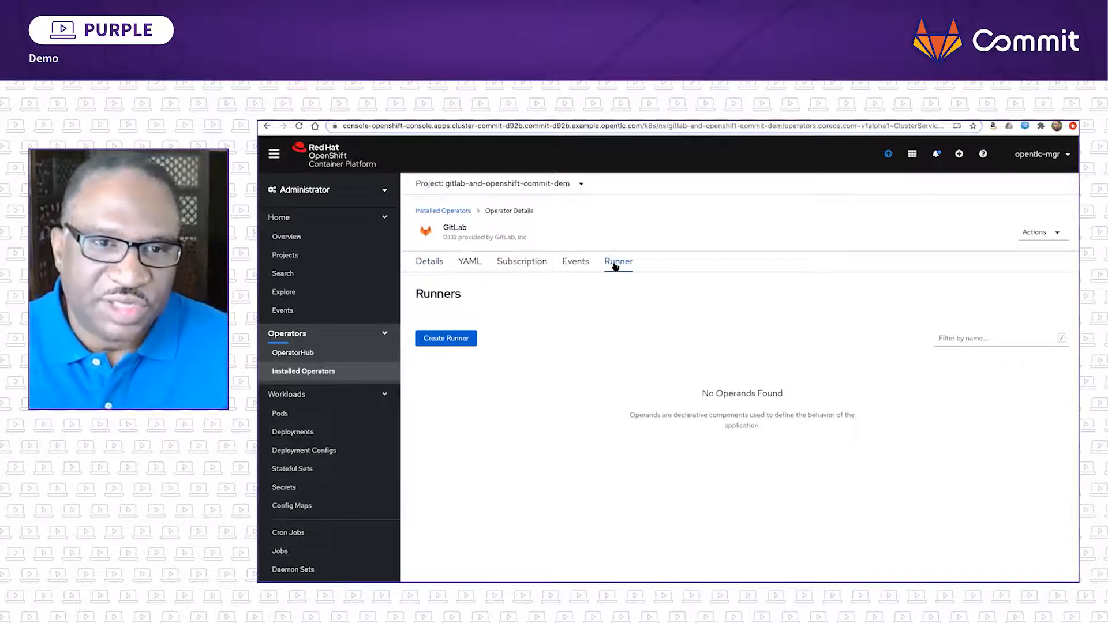
{"action": "left_click", "coordinate": [451, 340]}
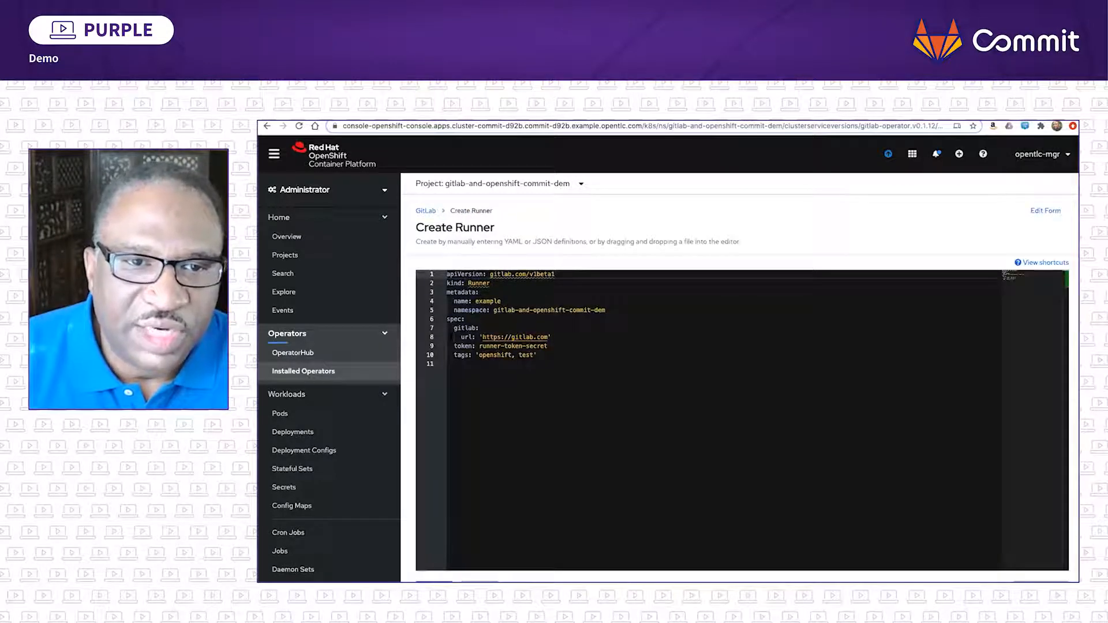
- Replace the example name in the Runner YAML metadata with GitLabCommitRunner
{"action": "left_click", "coordinate": [476, 301]}
{"action": "left_click_drag", "start_coordinate": [476, 301], "coordinate": [501, 301]}
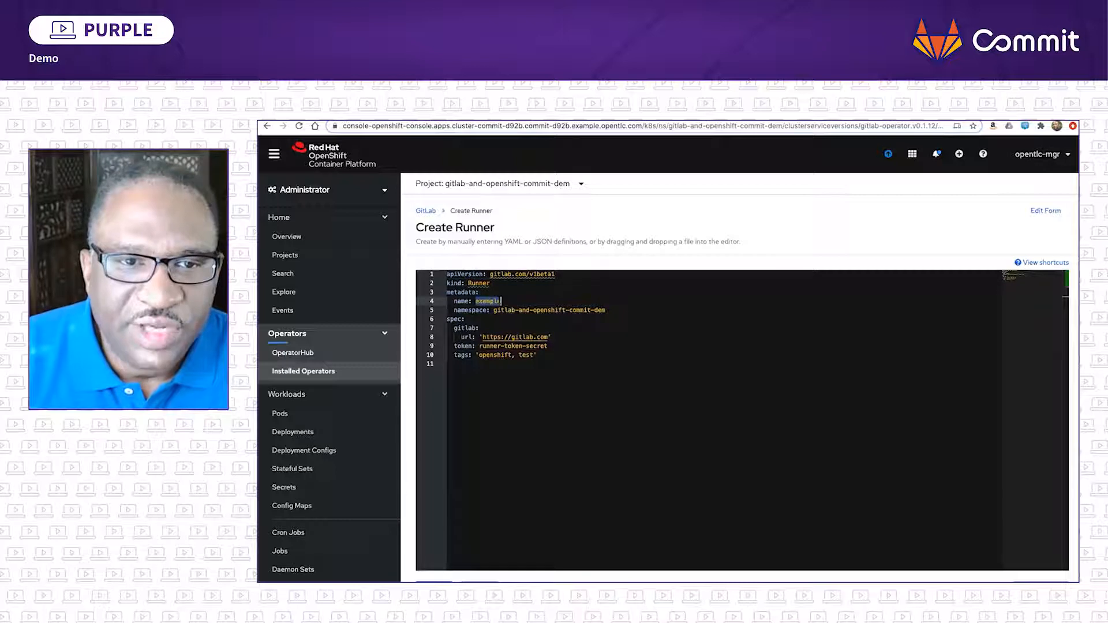
{"action": "type", "text": "C"}
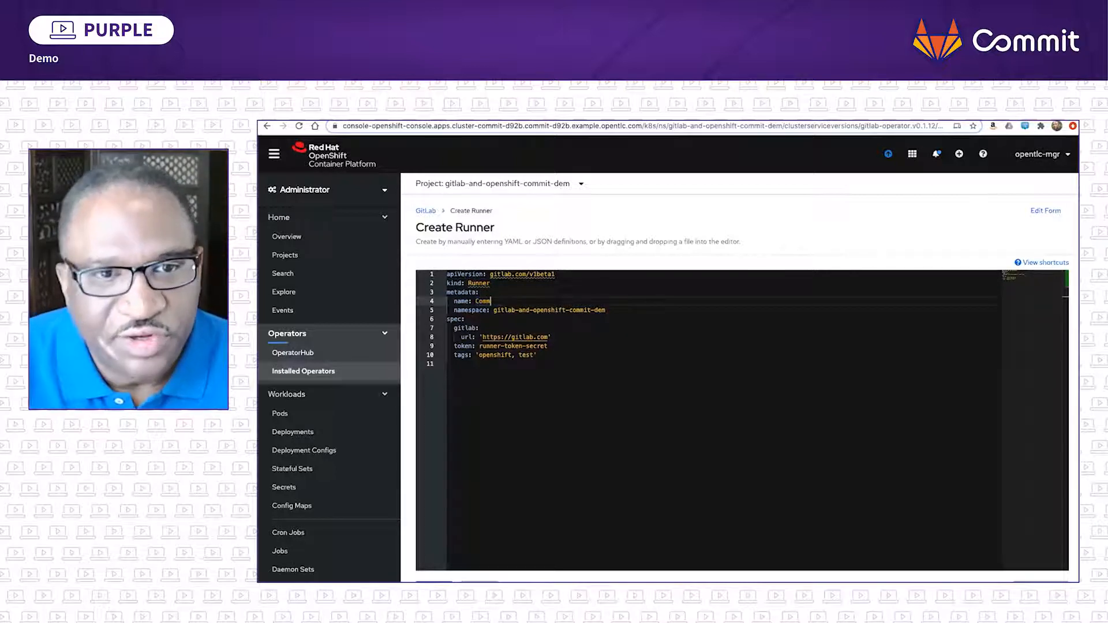
{"action": "key", "text": "BackSpace"}
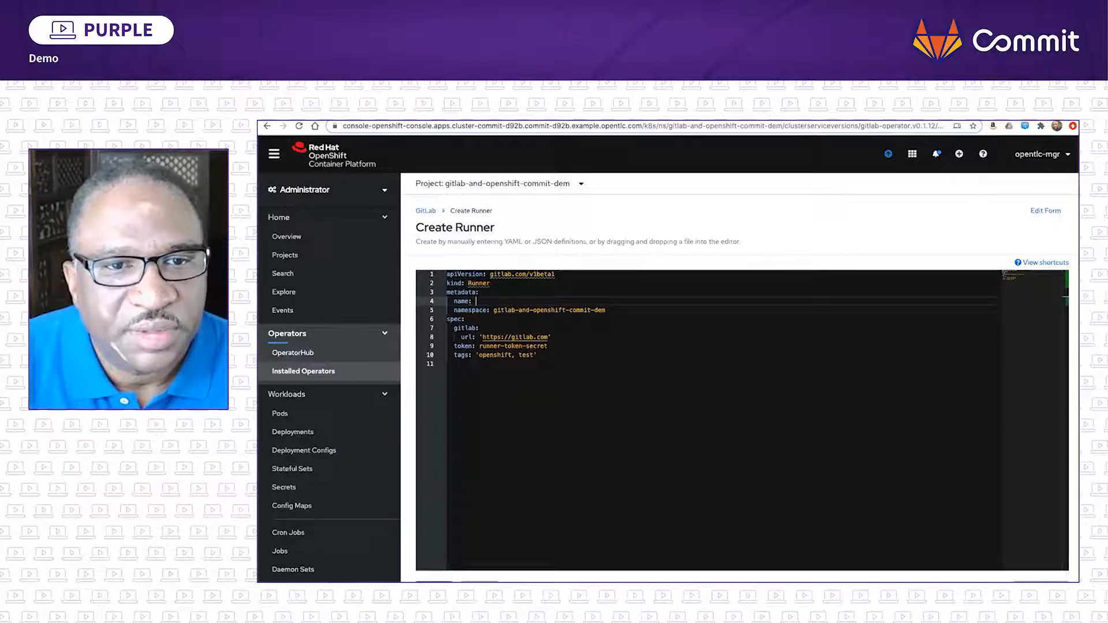
{"action": "type", "text": "Gitlab"}
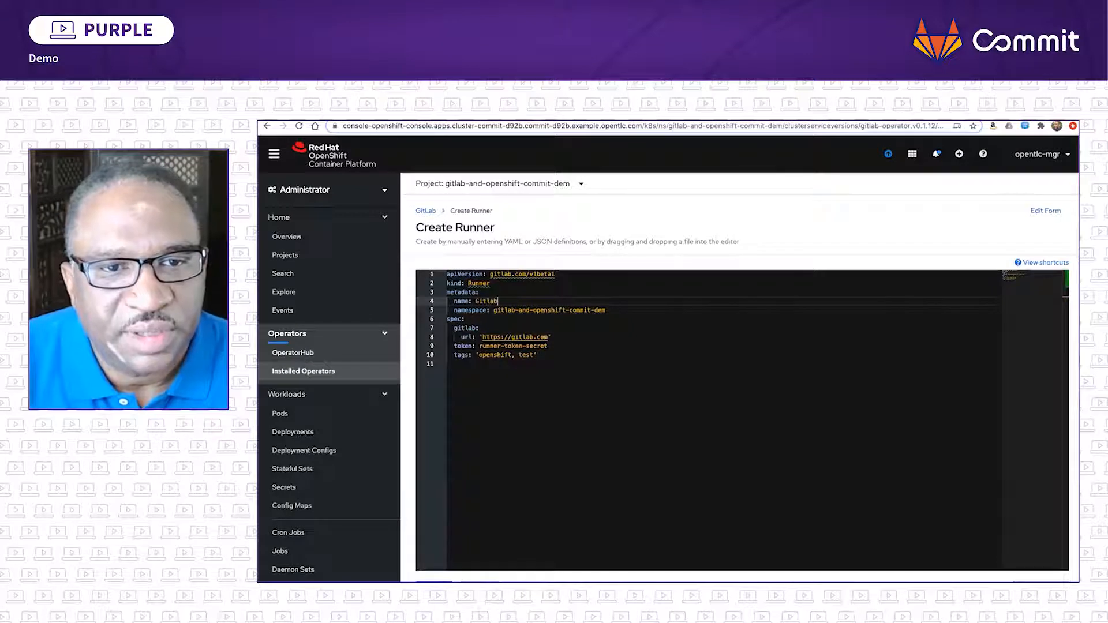
{"action": "key", "text": "BackSpace"}
{"action": "key", "text": "BackSpace"}
{"action": "type", "text": "La"}
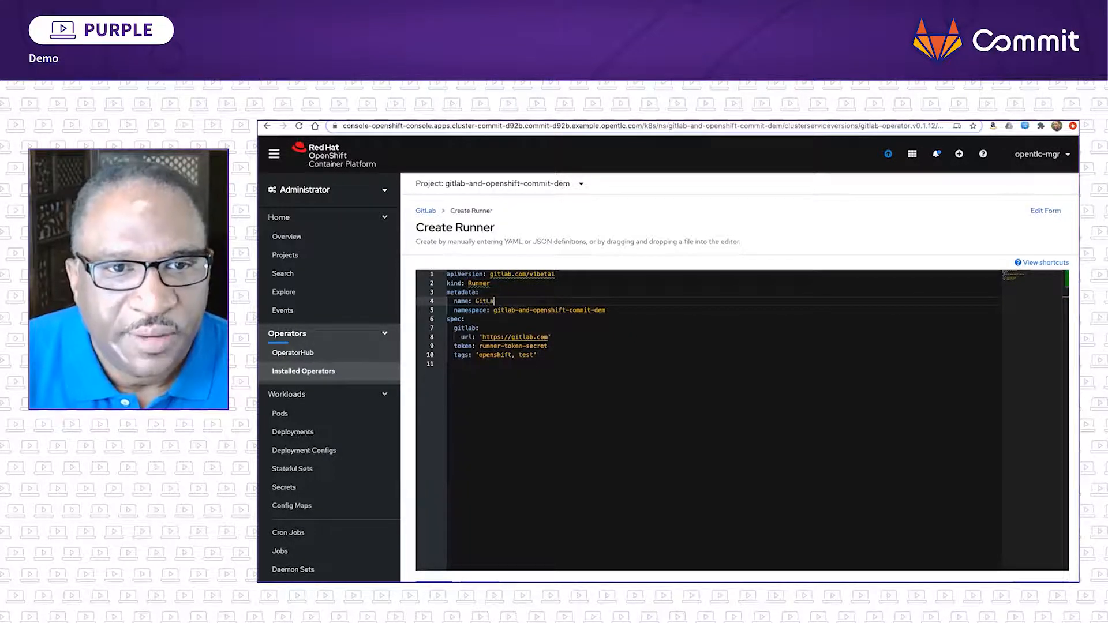
{"action": "type", "text": "bCommitRunner"}
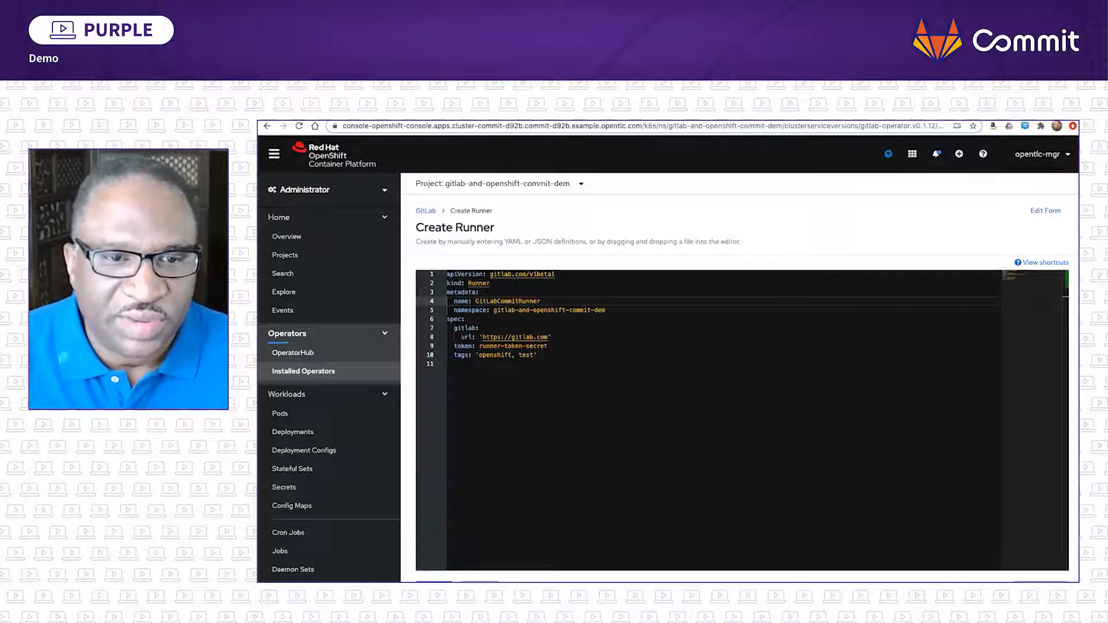
- Create the Runner instance from the edited YAML definition
{"action": "left_click", "coordinate": [434, 581]}
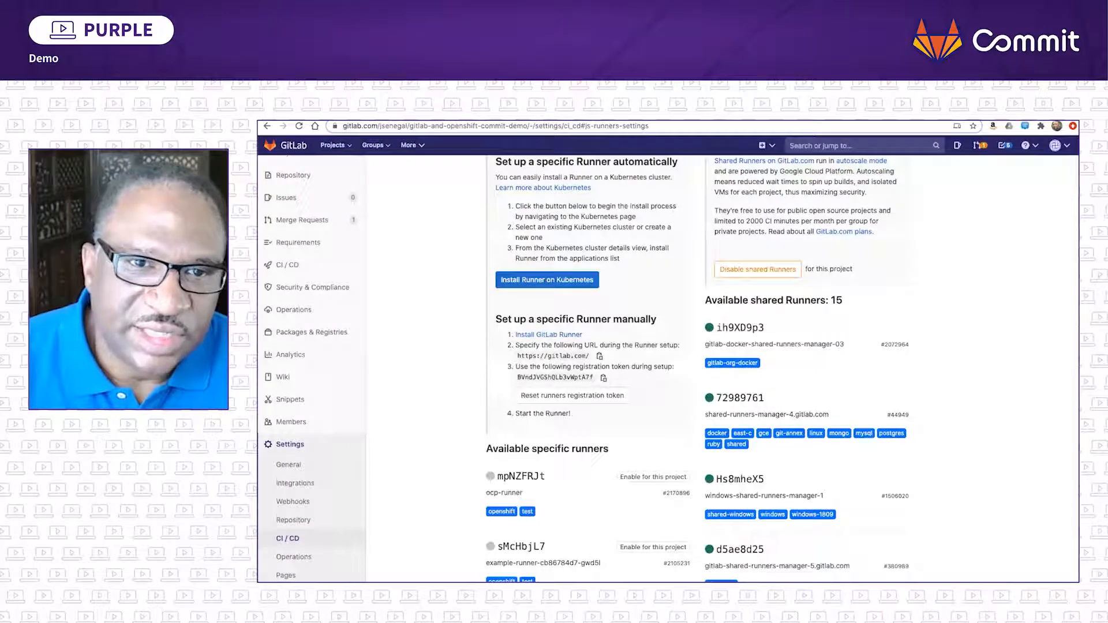
- Switch to the GitLab project and browse its repository files, including the contents of the test folder
{"action": "scroll", "coordinate": [302, 191], "scroll_direction": "up", "scroll_amount": 1}
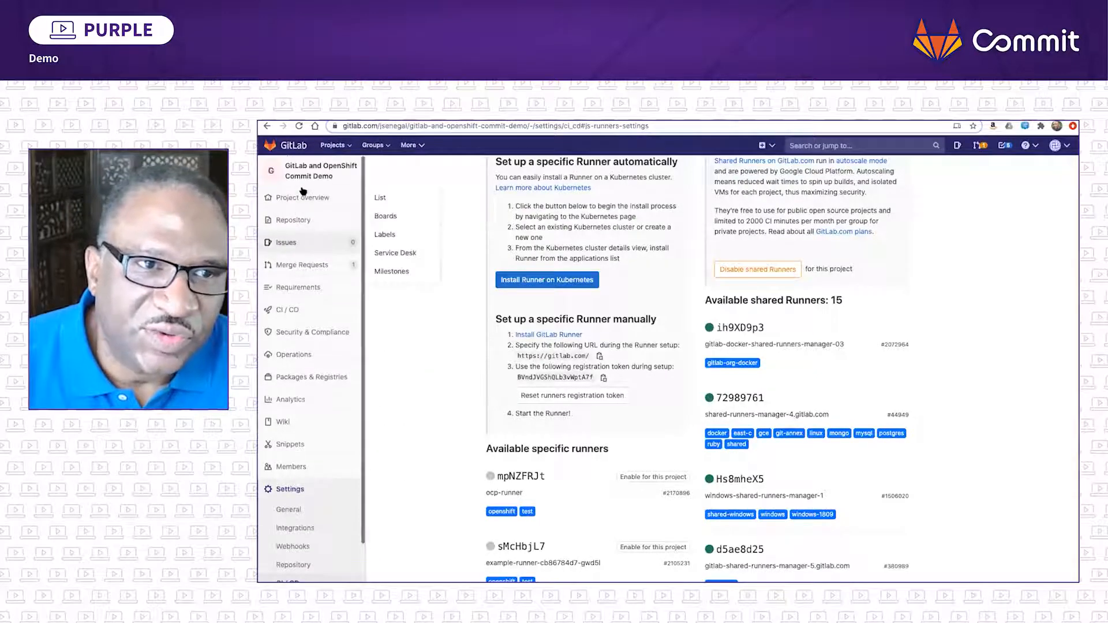
{"action": "mouse_move", "coordinate": [309, 223]}
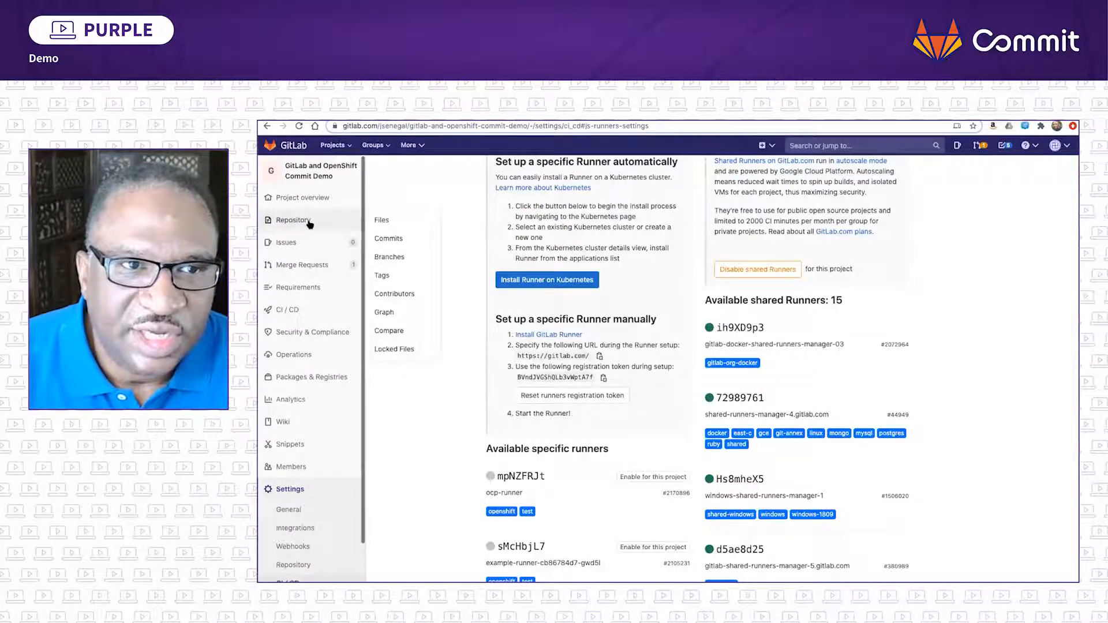
{"action": "left_click", "coordinate": [382, 219]}
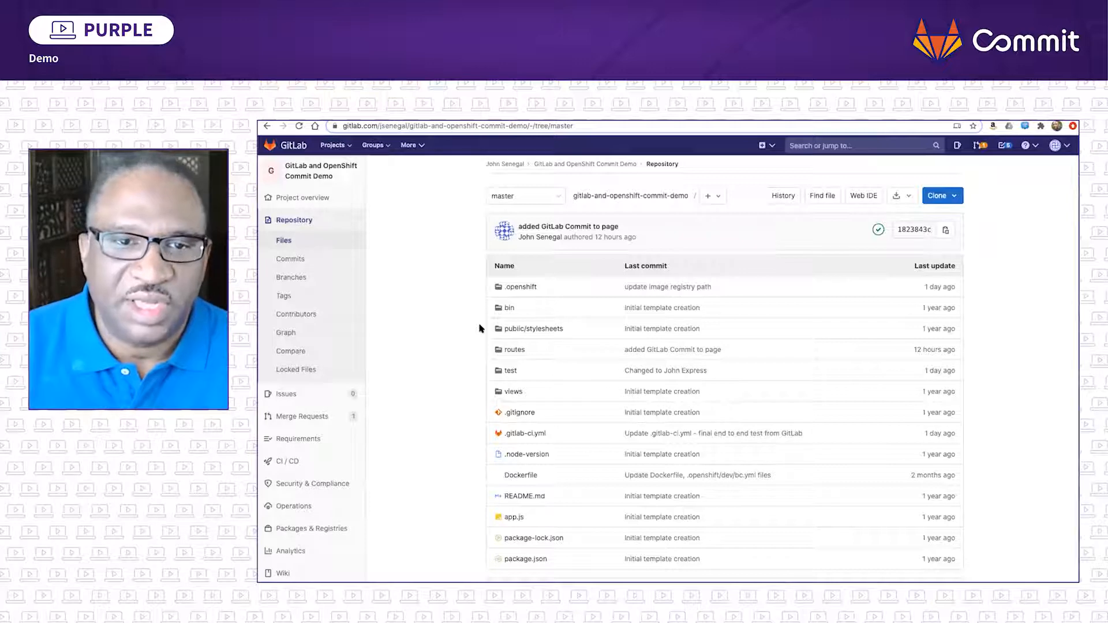
{"action": "left_click", "coordinate": [510, 371]}
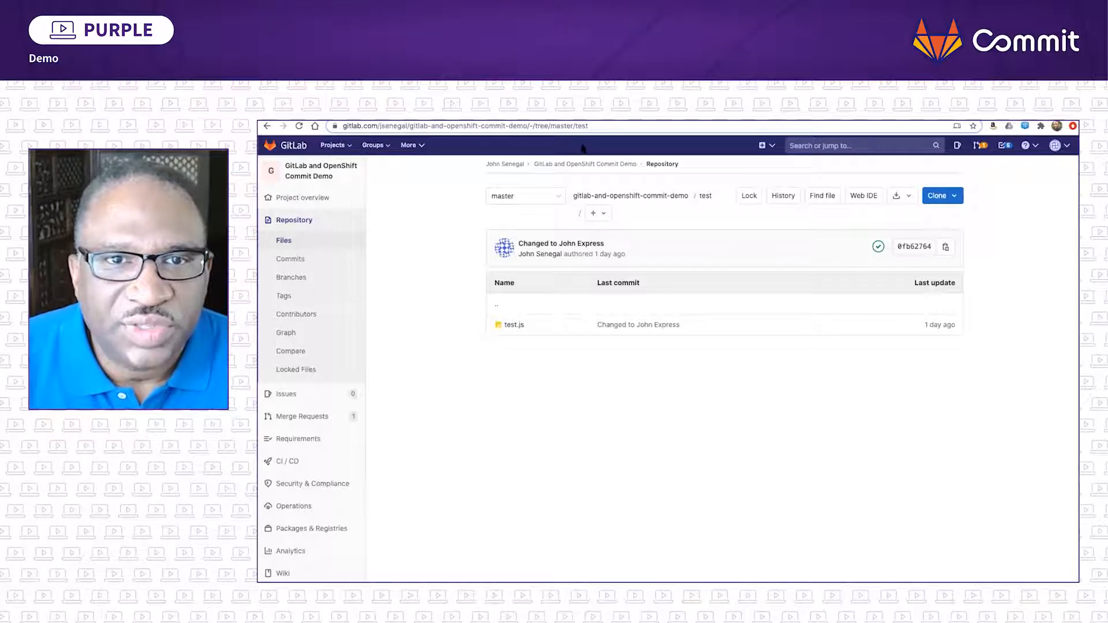
{"action": "left_click", "coordinate": [289, 241]}
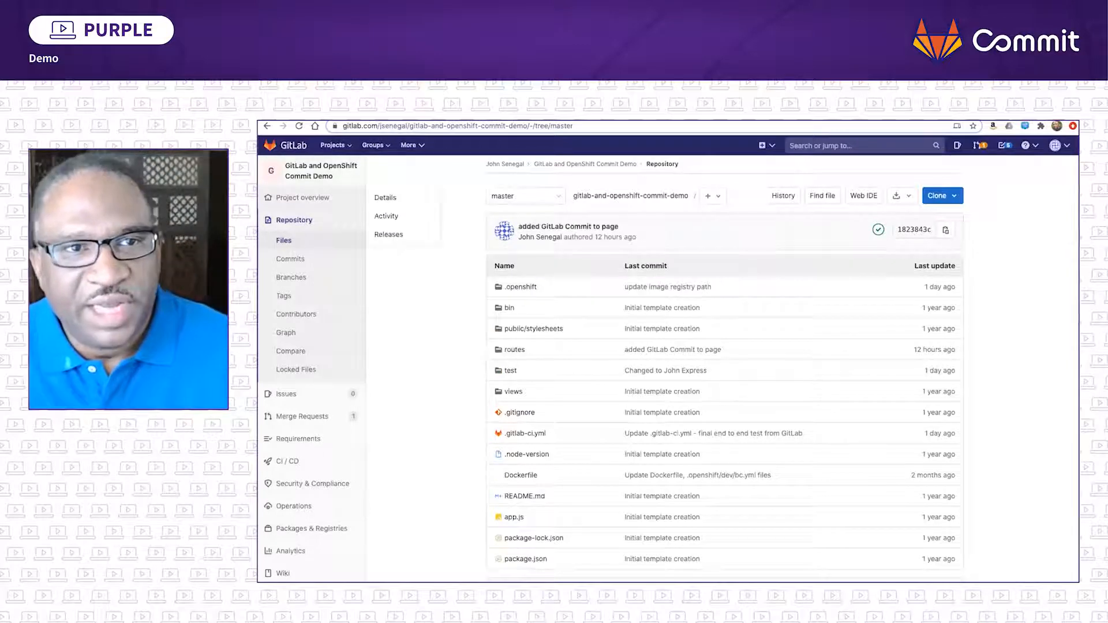
- Switch to CodeReady Workspaces and review the stages and jobs defined in the project's .gitlab-ci.yml
{"action": "left_click", "coordinate": [323, 115]}
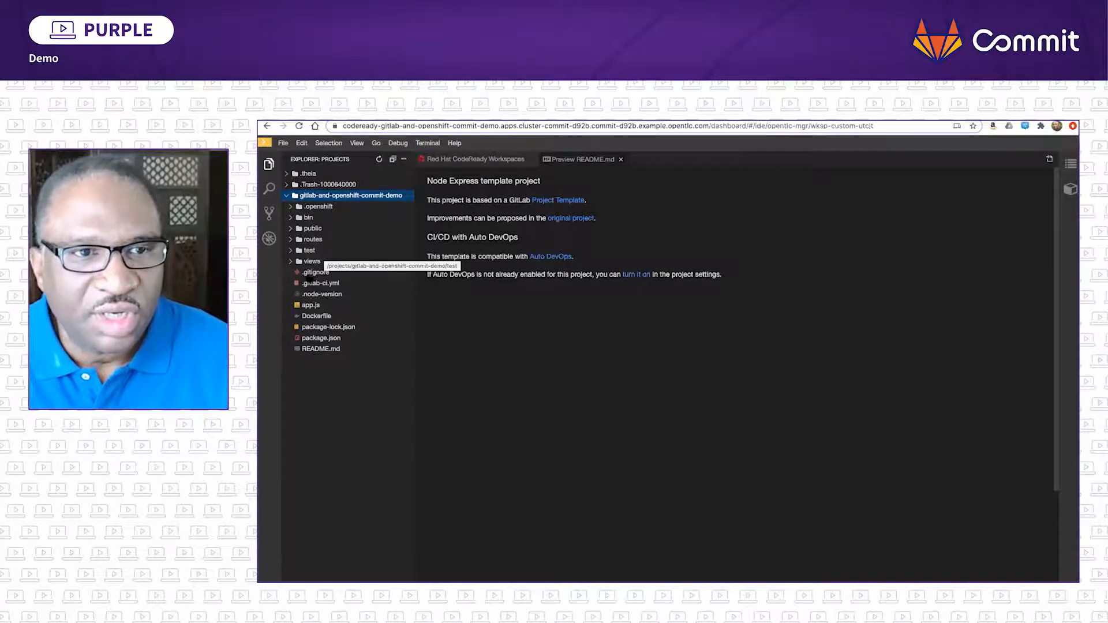
{"action": "left_click", "coordinate": [317, 283]}
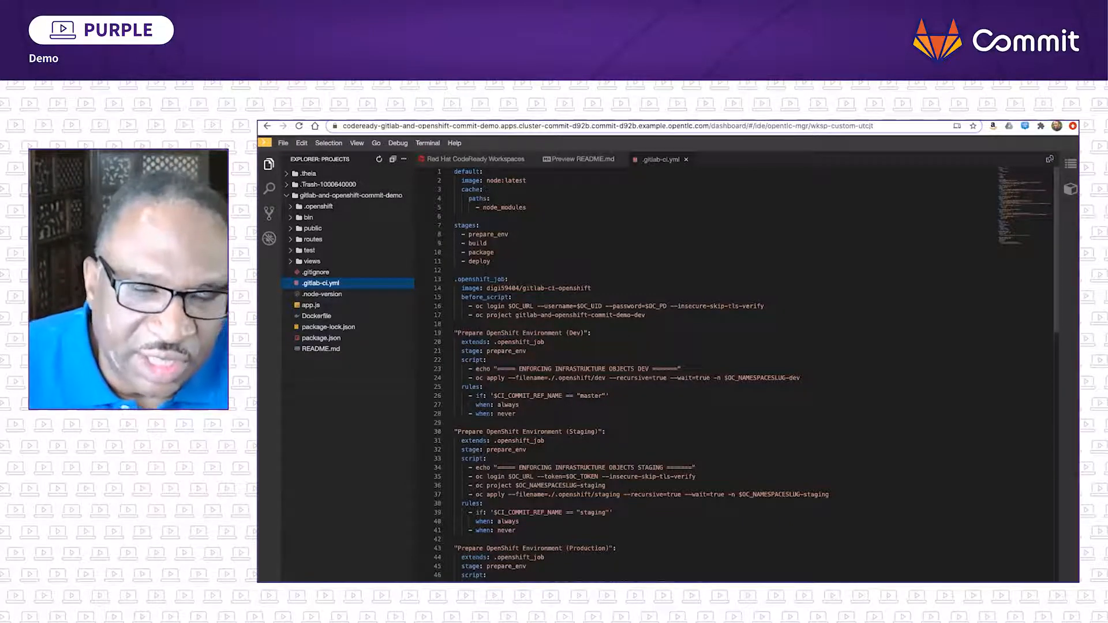
{"action": "scroll", "coordinate": [541, 345], "scroll_direction": "down", "scroll_amount": 3}
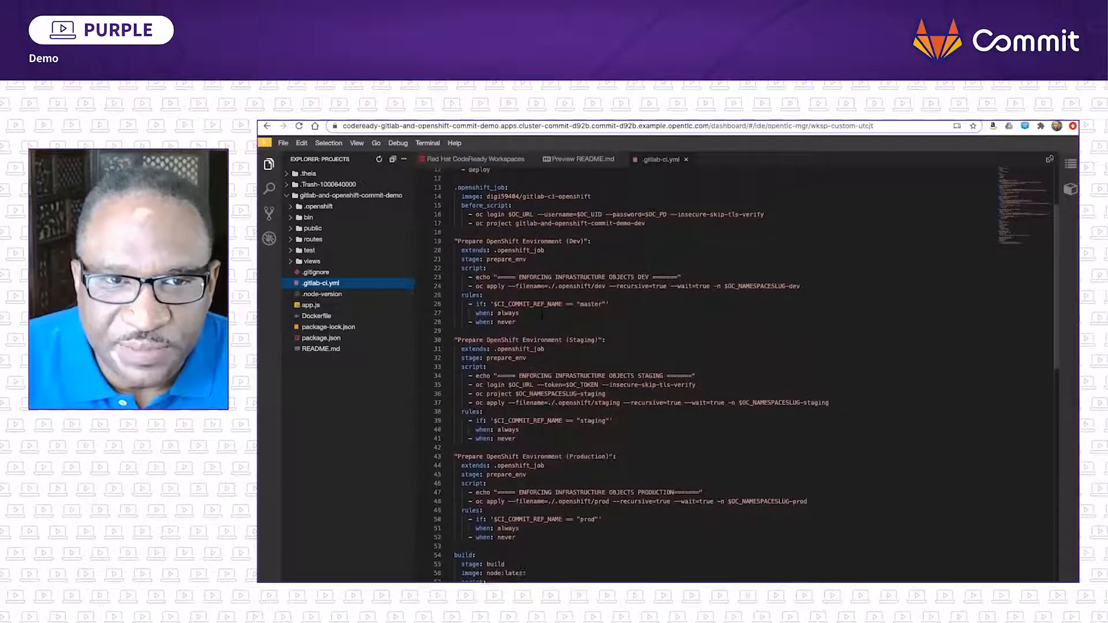
{"action": "scroll", "coordinate": [542, 345], "scroll_direction": "down", "scroll_amount": 2}
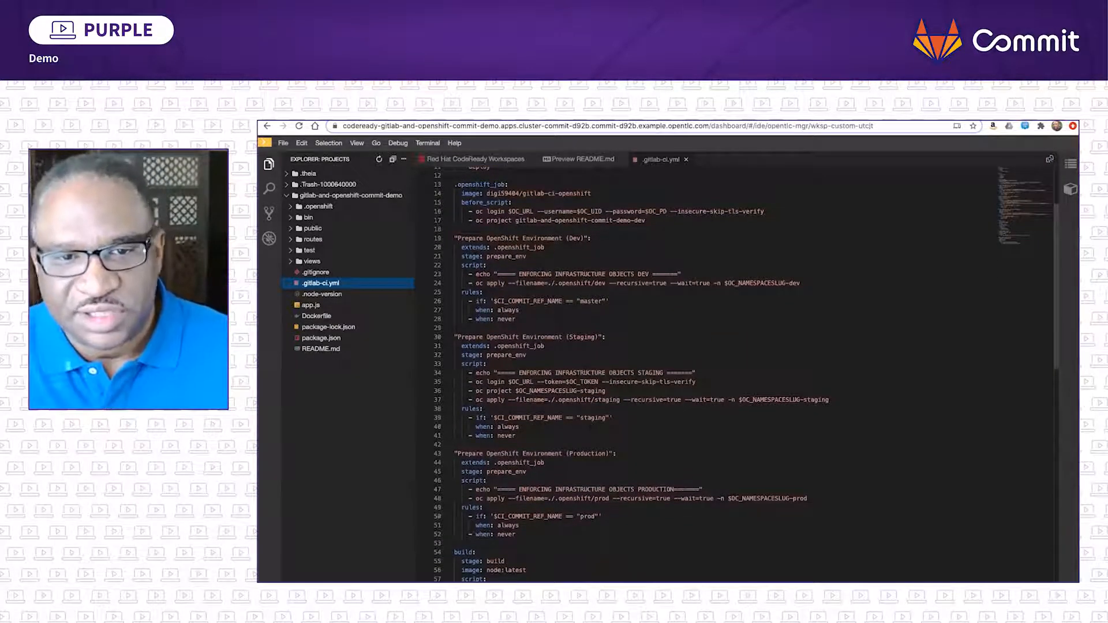
{"action": "scroll", "coordinate": [590, 426], "scroll_direction": "down", "scroll_amount": 10}
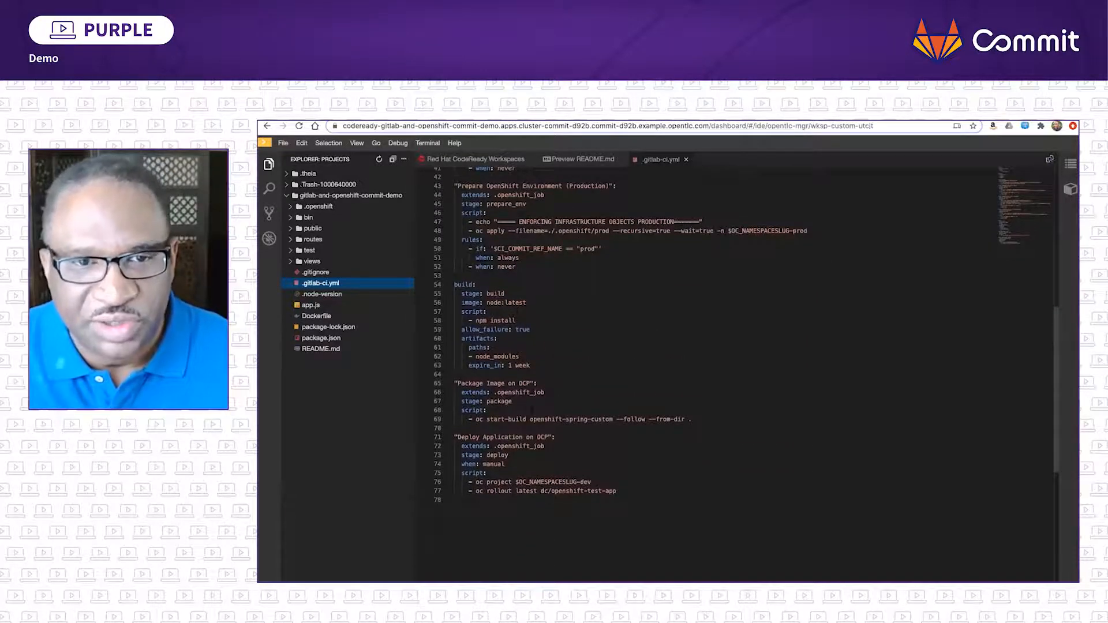
{"action": "scroll", "coordinate": [744, 369], "scroll_direction": "up", "scroll_amount": 13}
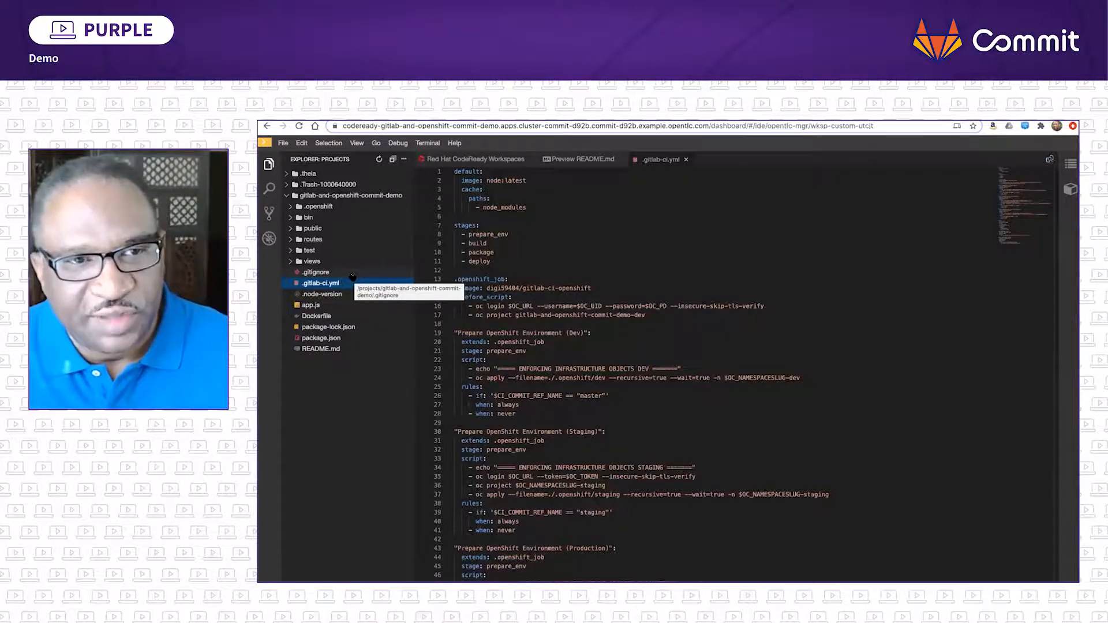
- Append Demo to the home page title in routes/index.js so it reads 'GitLab Commit Express Demo'
{"action": "left_click", "coordinate": [292, 239]}
{"action": "left_click", "coordinate": [317, 251]}
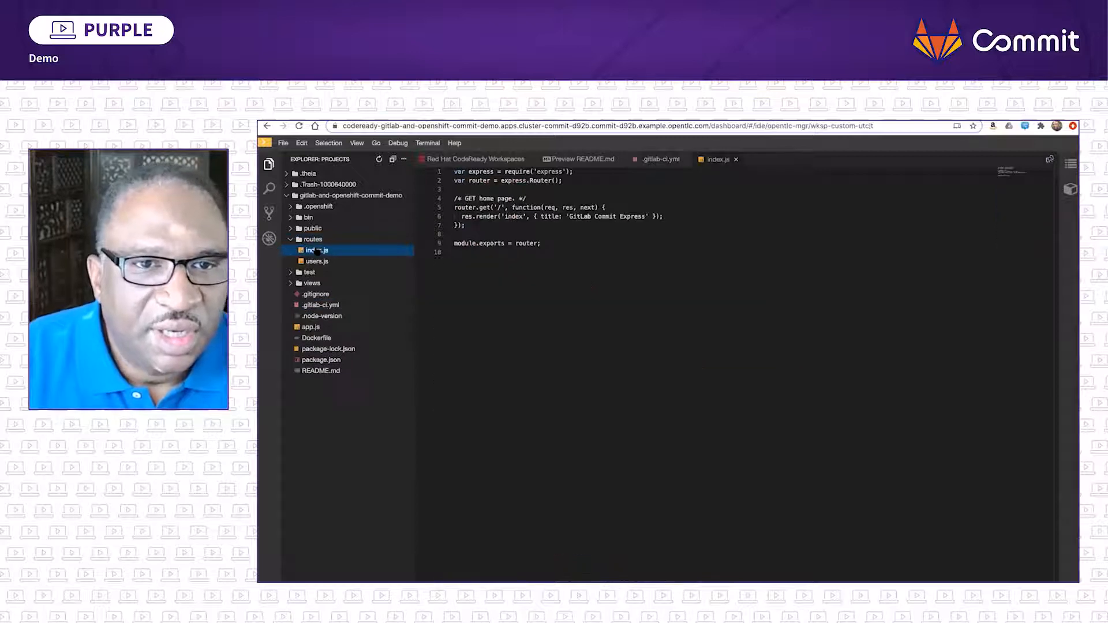
{"action": "left_click", "coordinate": [644, 216]}
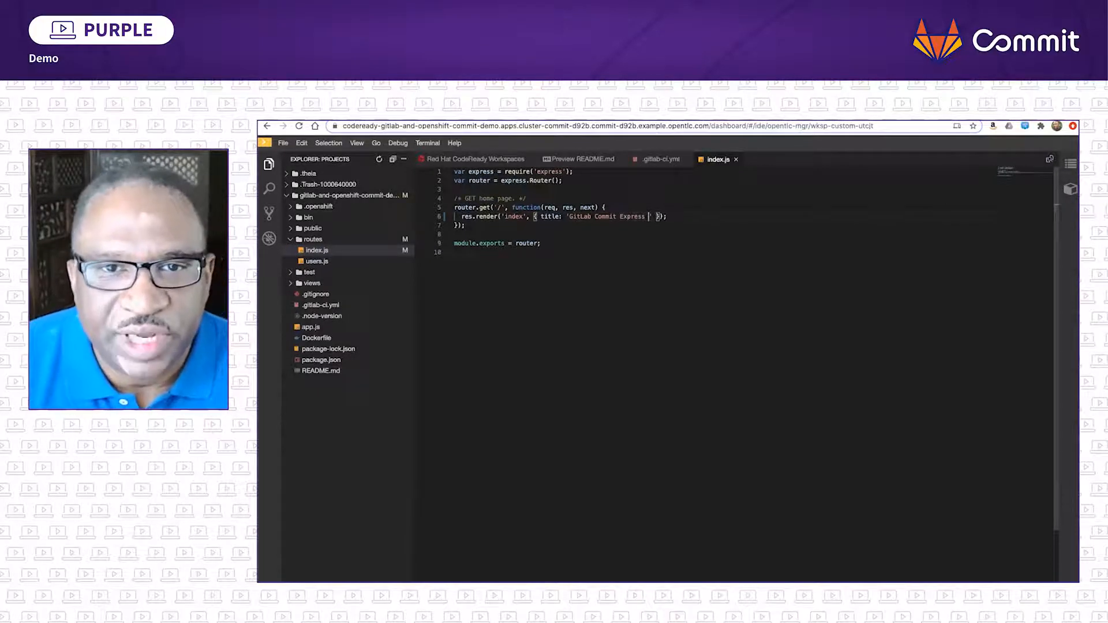
{"action": "type", "text": "Demo"}
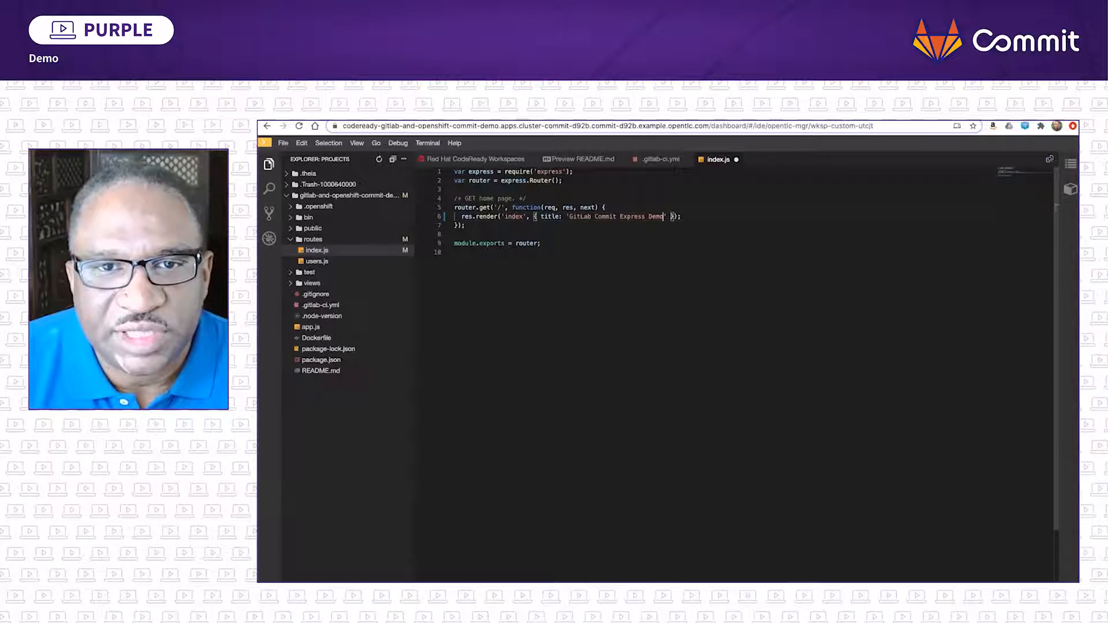
{"action": "left_click", "coordinate": [351, 317]}
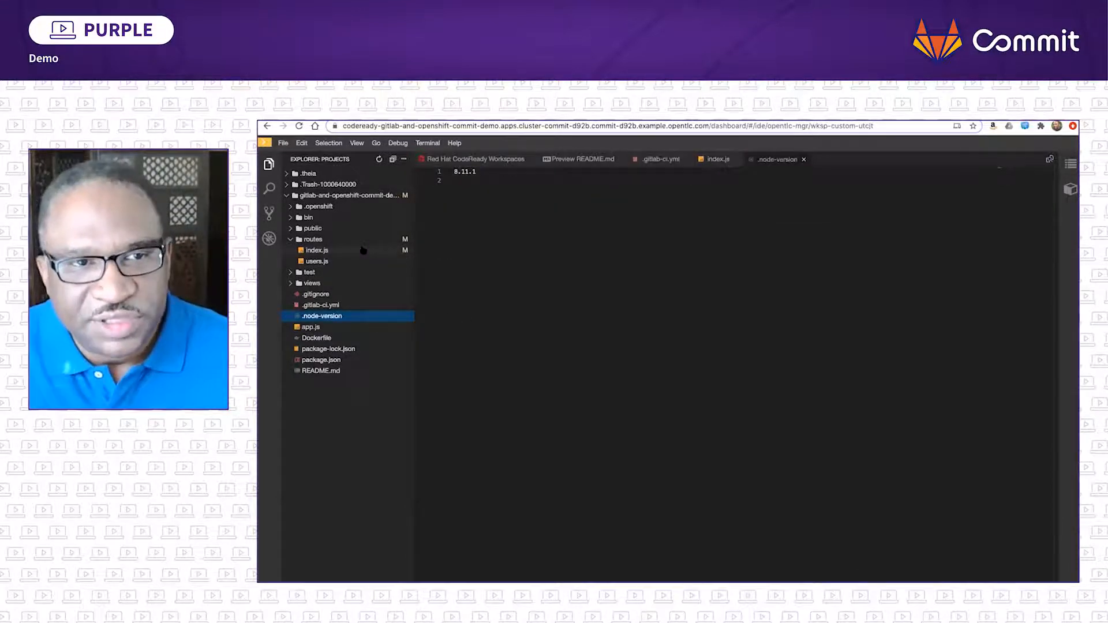
- Stage the modified index.js in Git and commit the staged change with the message "added Demo"
{"action": "left_click", "coordinate": [270, 214]}
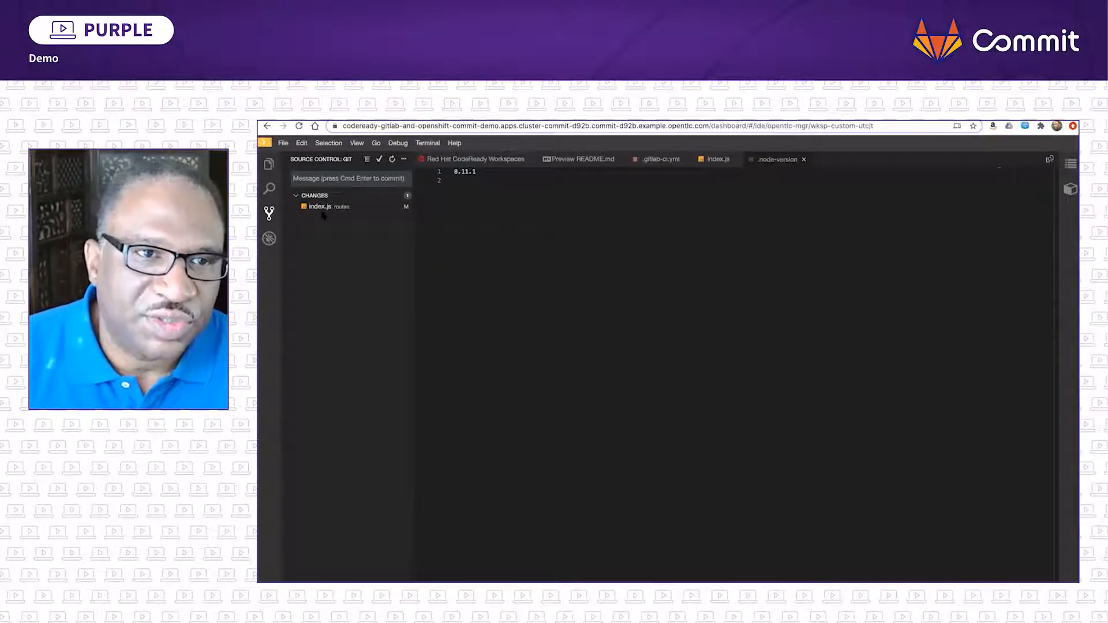
{"action": "mouse_move", "coordinate": [323, 210]}
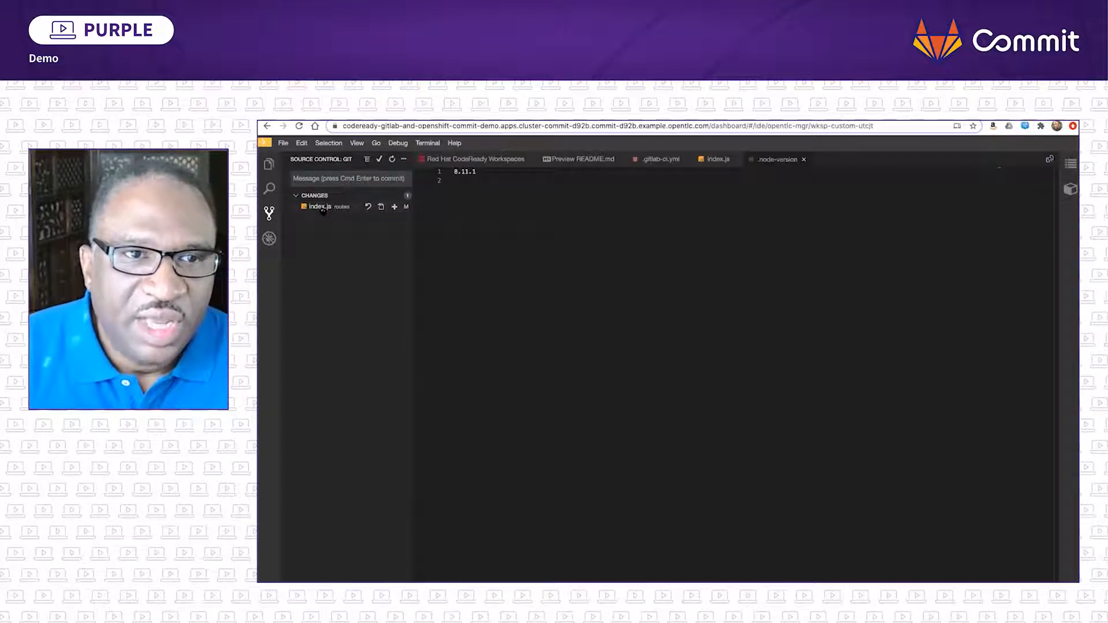
{"action": "left_click", "coordinate": [394, 207]}
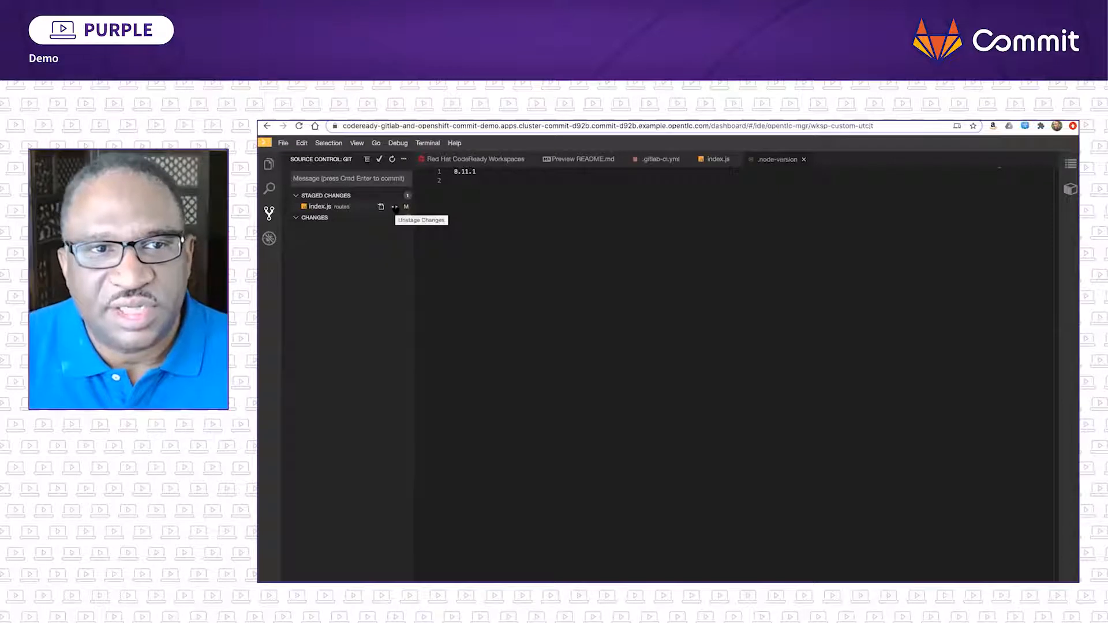
{"action": "left_click", "coordinate": [402, 158]}
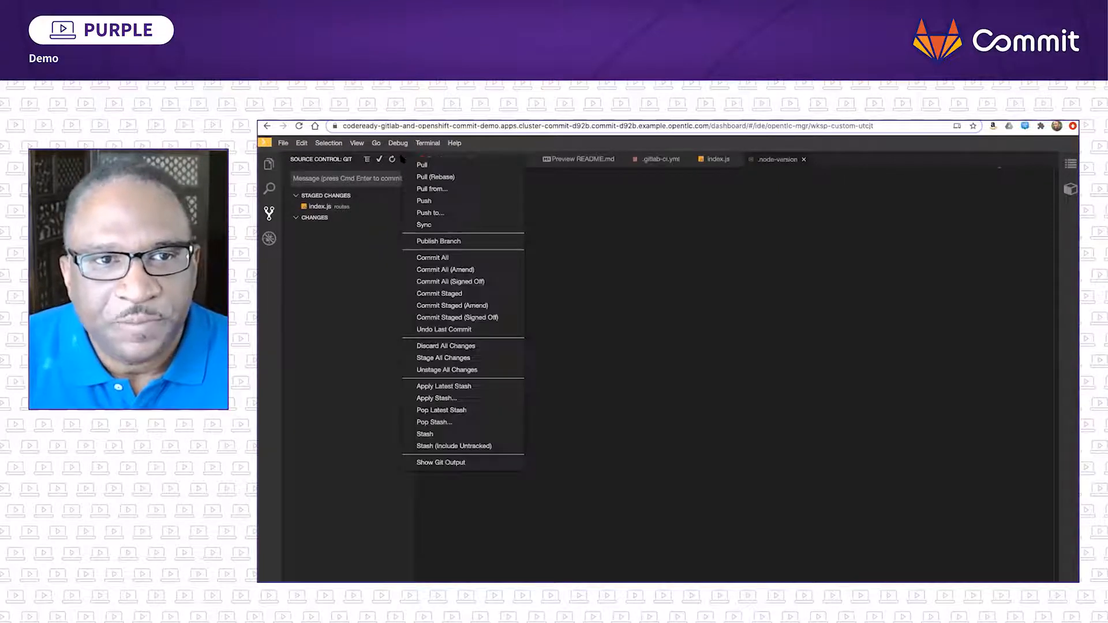
{"action": "left_click", "coordinate": [463, 292]}
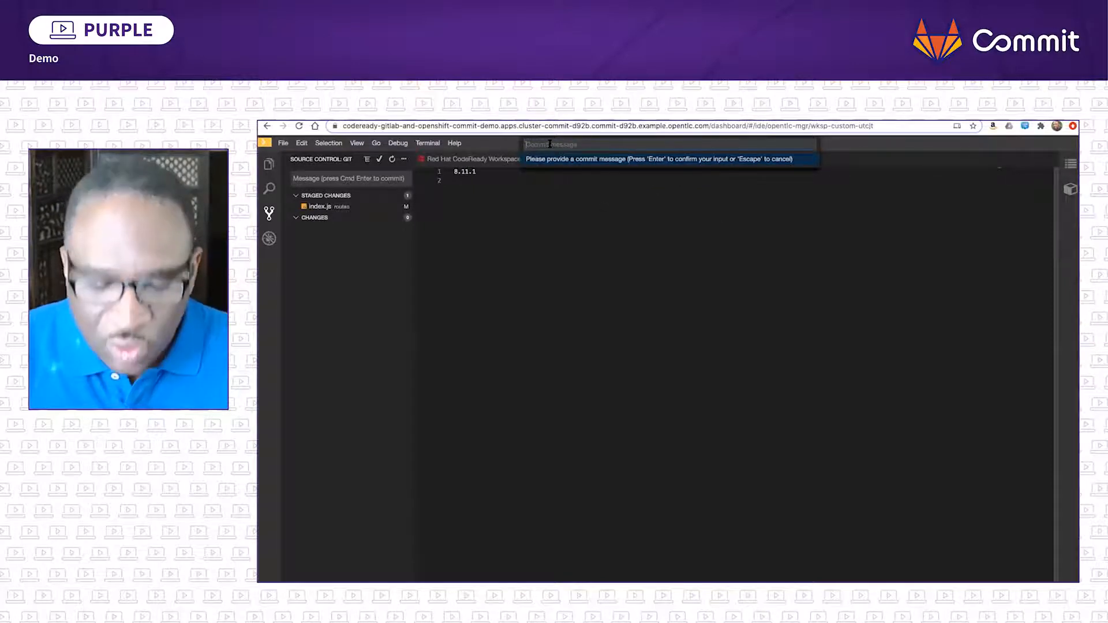
{"action": "type", "text": "ad"}
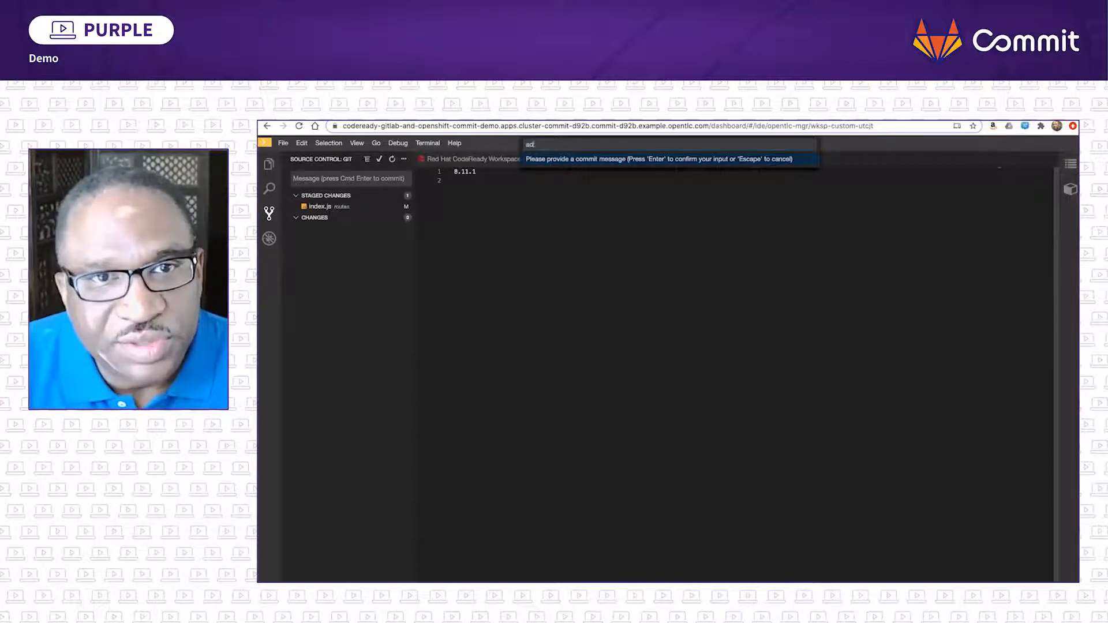
{"action": "type", "text": "ded demo"}
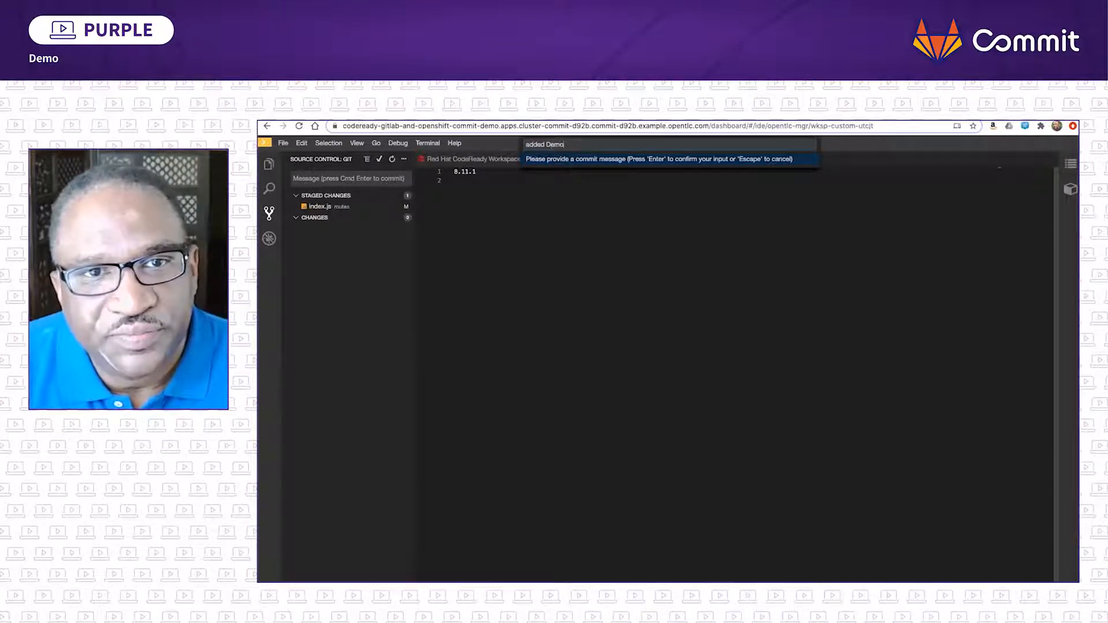
{"action": "key", "text": "Return"}
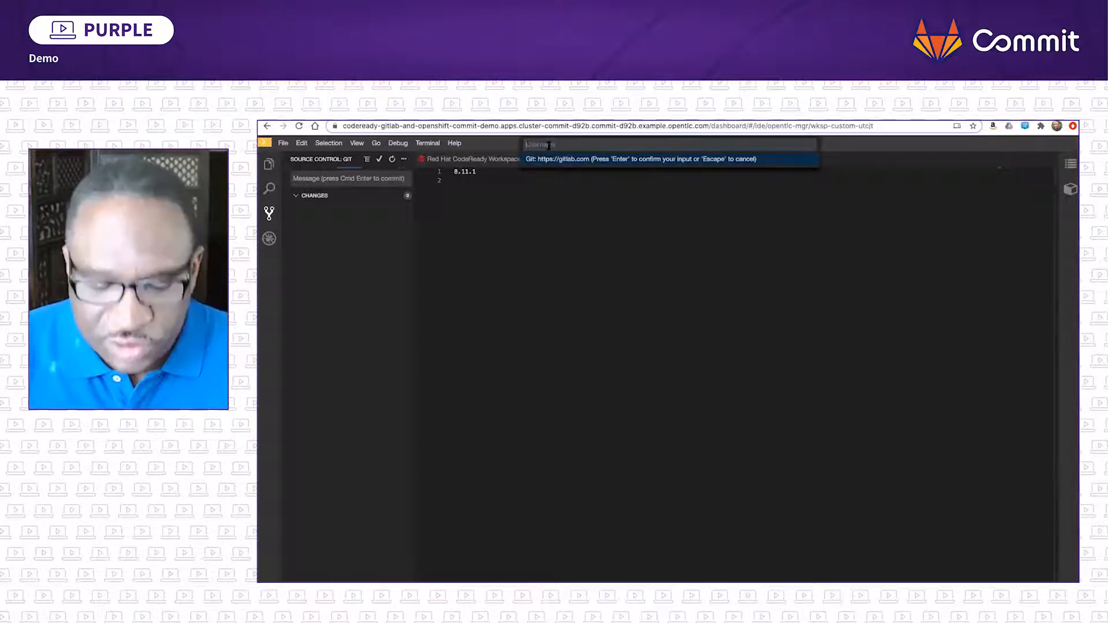
- Authenticate the Git push to gitlab.com with the account username and password
{"action": "type", "text": "jsenegal"}
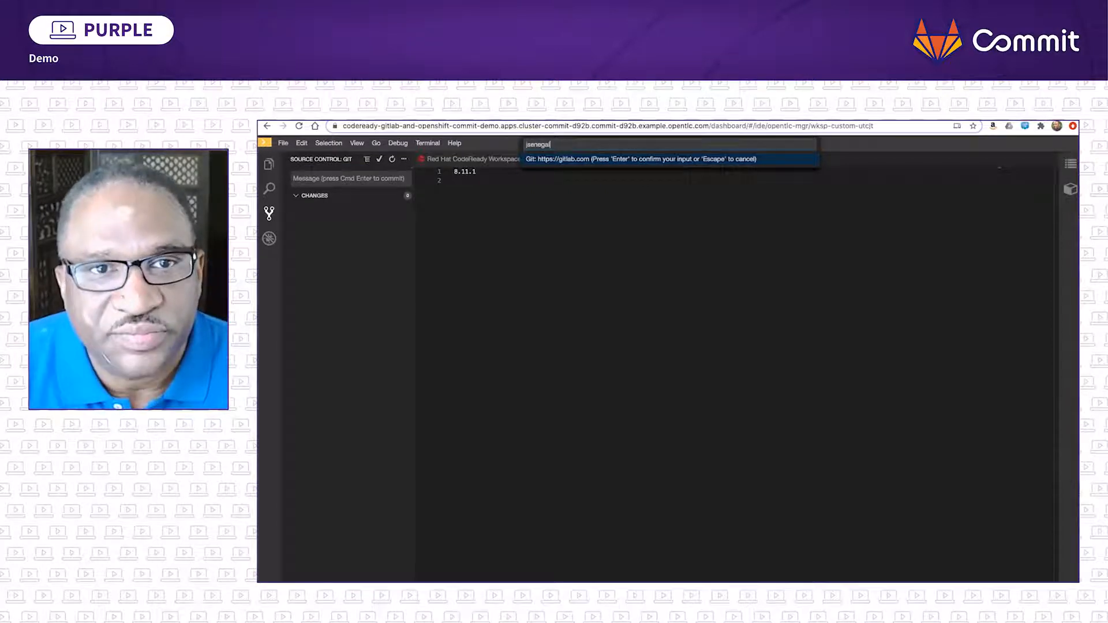
{"action": "key", "text": "Return"}
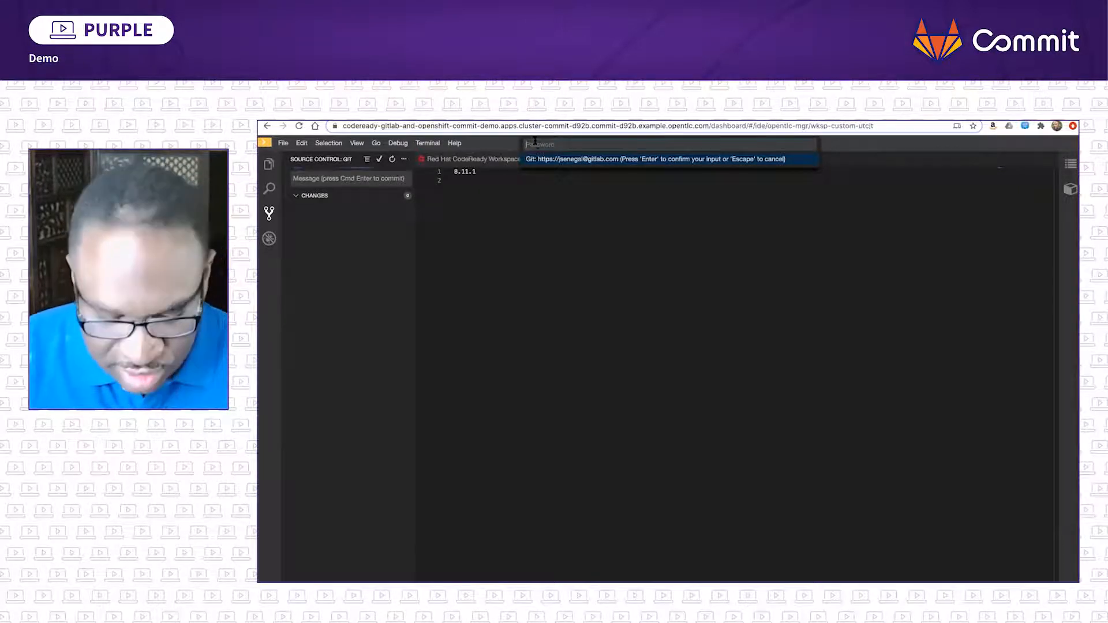
{"action": "key", "text": "super+v"}
{"action": "key", "text": "Return"}
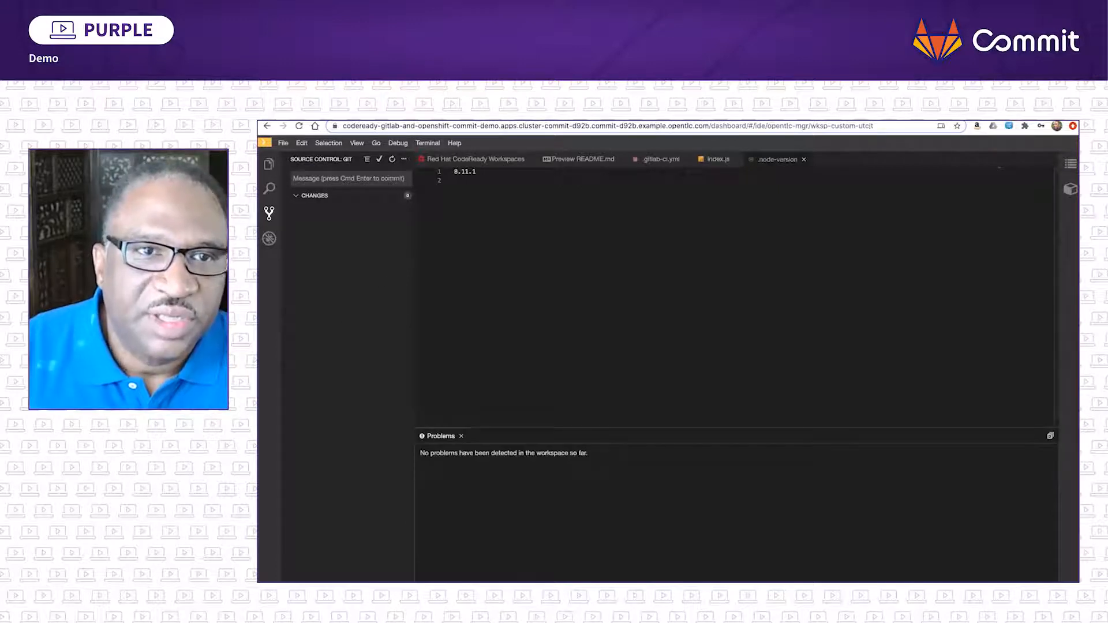
- Switch to the GitLab repository, check the pushed title change in routes/index.js, and return to the root file list
{"action": "key", "text": "ctrl+Tab"}
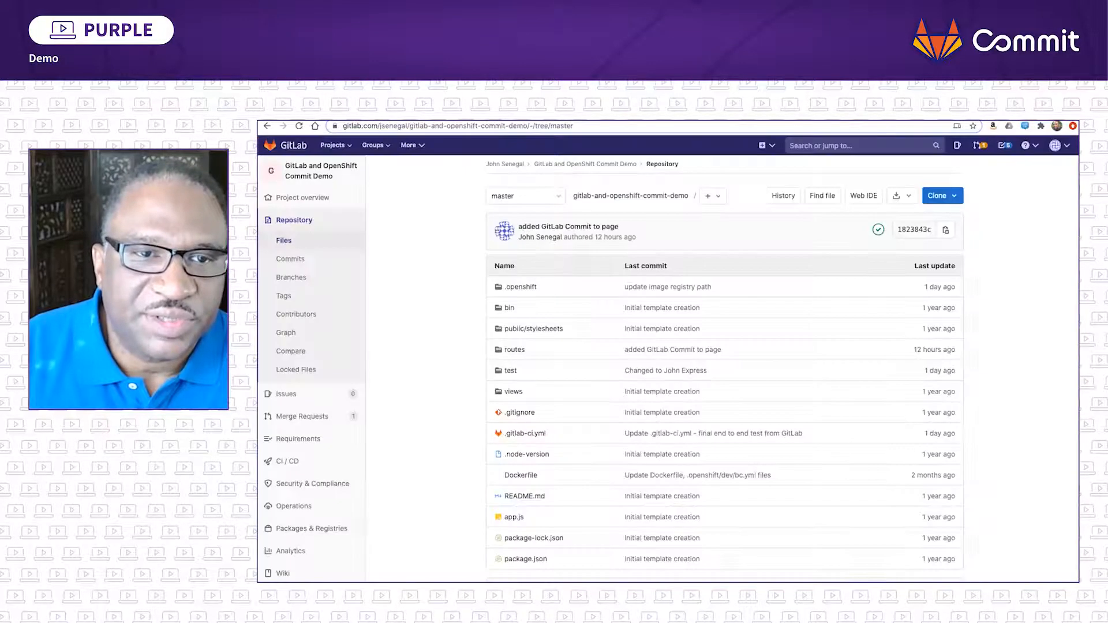
{"action": "left_click", "coordinate": [504, 350]}
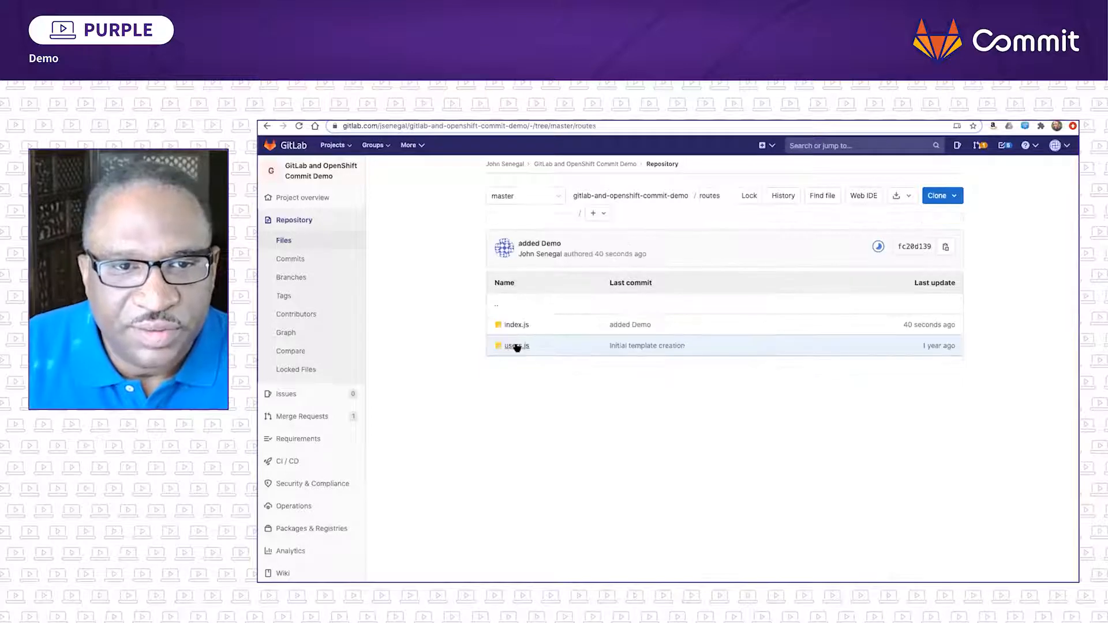
{"action": "left_click", "coordinate": [510, 326]}
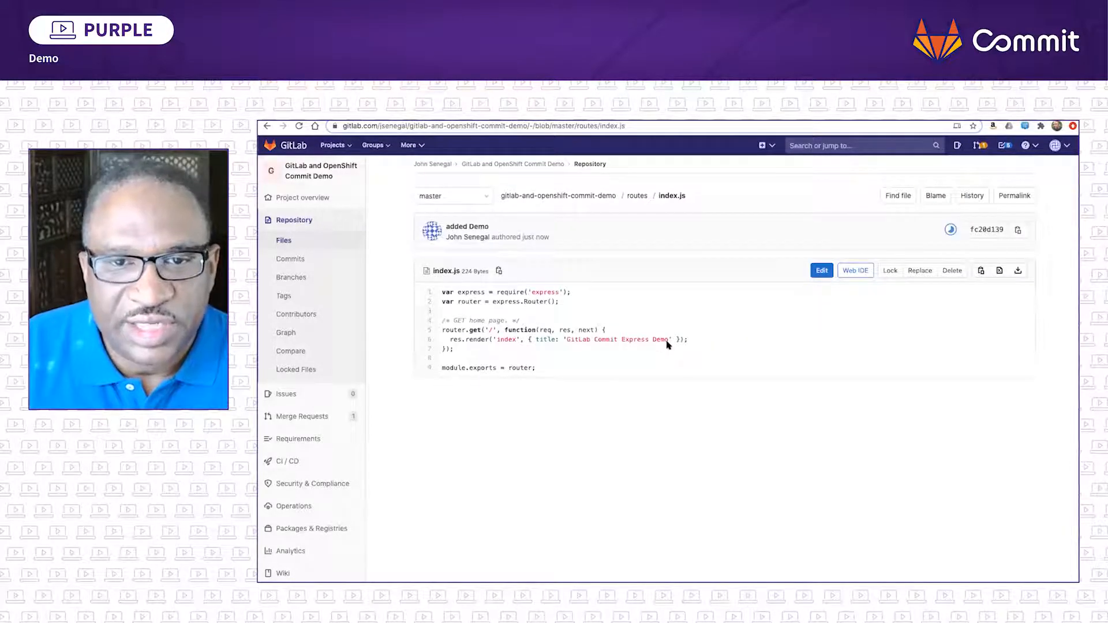
{"action": "left_click", "coordinate": [294, 242]}
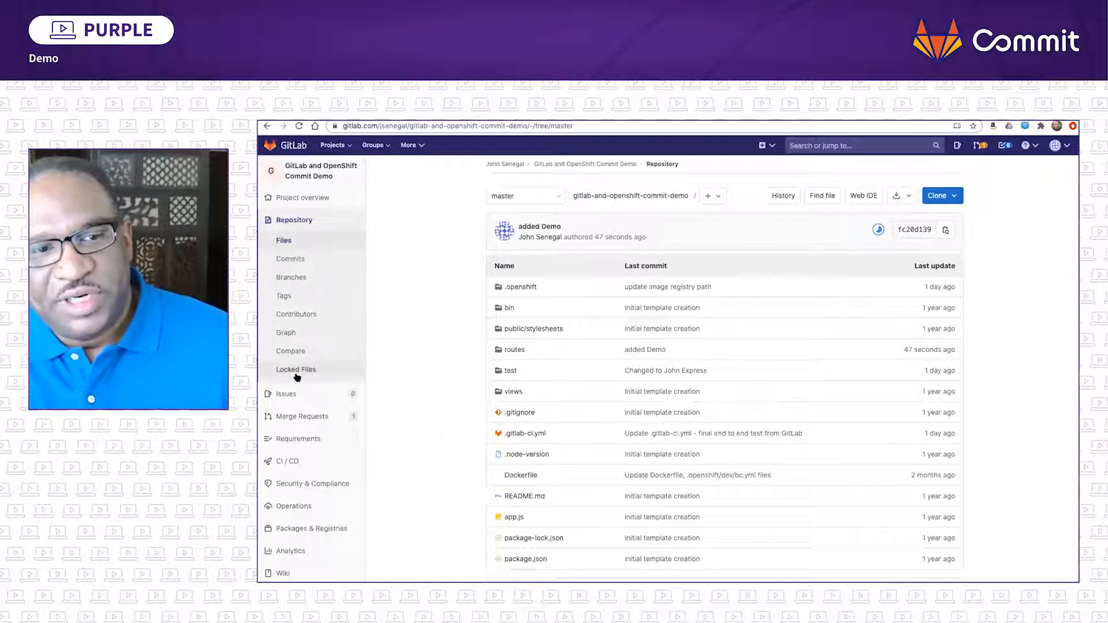
- Open the project's latest "added Demo" pipeline and view its Prepare OpenShift Environment (Dev) job
{"action": "mouse_move", "coordinate": [299, 459]}
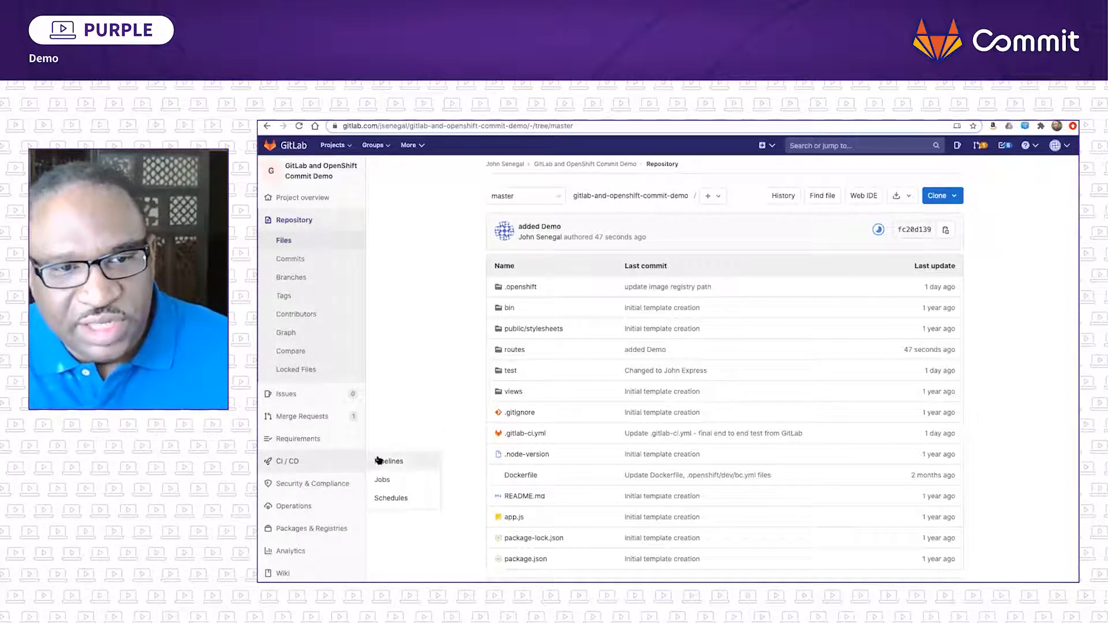
{"action": "left_click", "coordinate": [378, 460]}
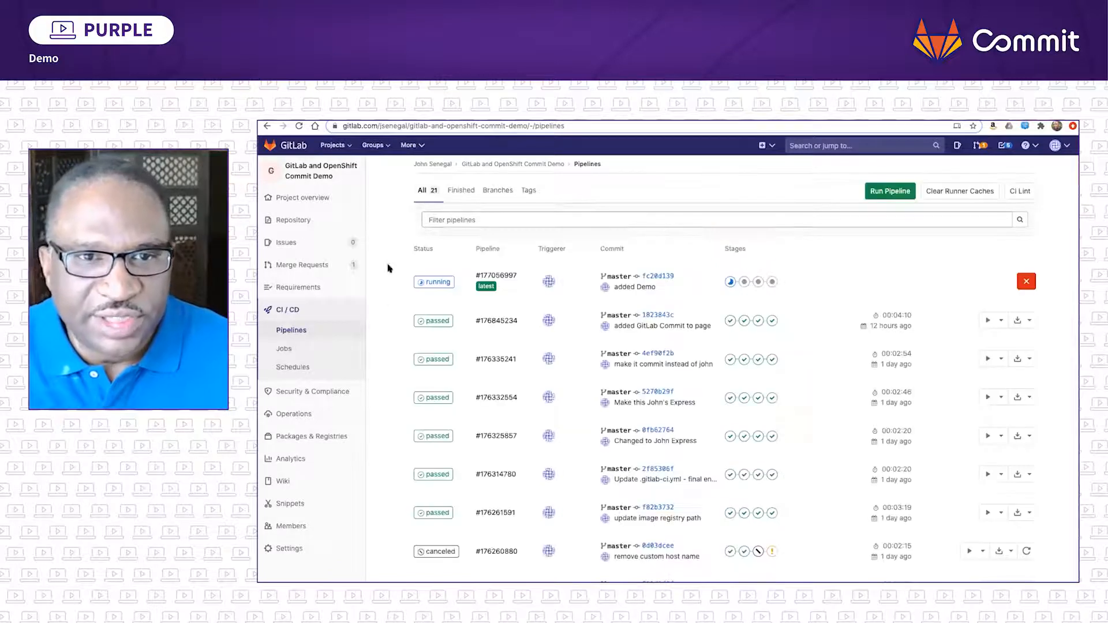
{"action": "left_click", "coordinate": [436, 282]}
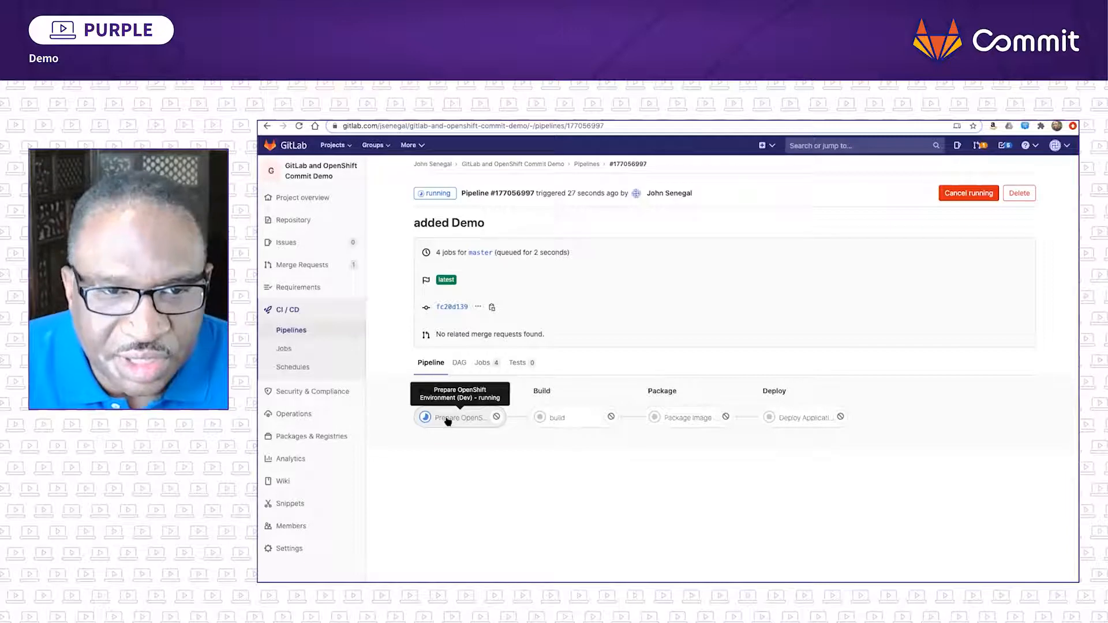
{"action": "left_click", "coordinate": [448, 420]}
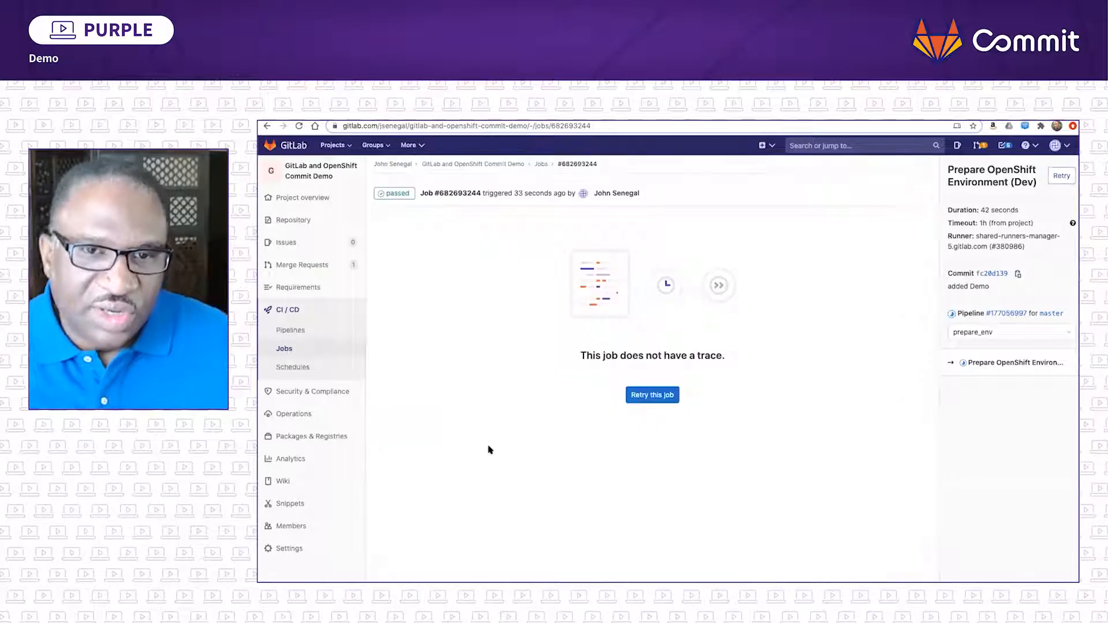
- Read the Prepare OpenShift Environment (Dev) job log and open the build job from the pipeline's build stage
{"action": "left_click", "coordinate": [393, 192]}
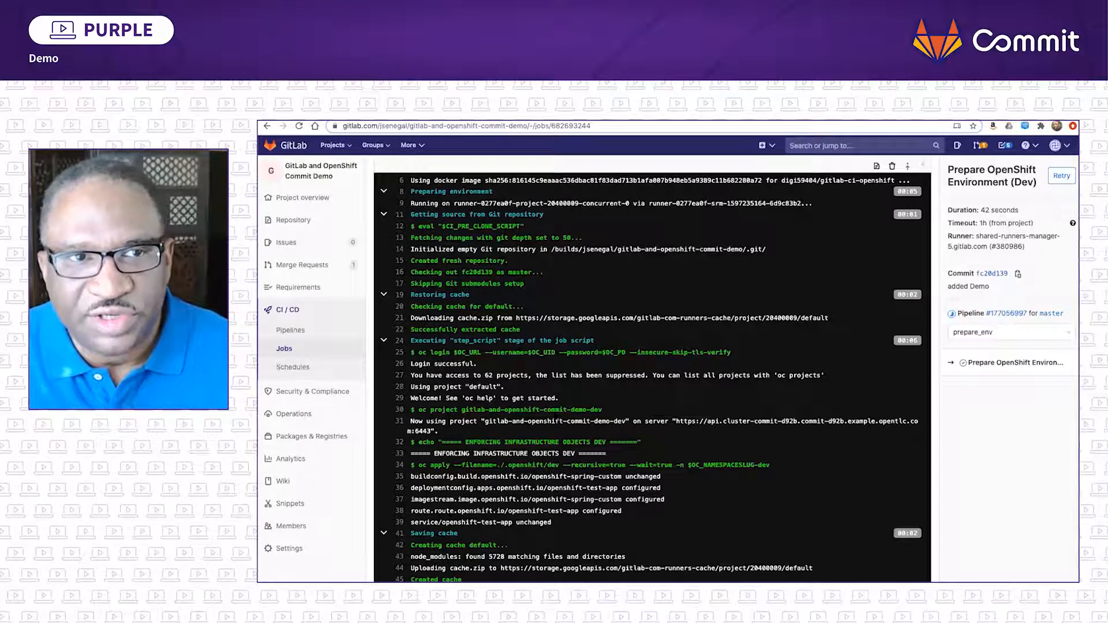
{"action": "scroll", "coordinate": [1064, 213], "scroll_direction": "up", "scroll_amount": 4}
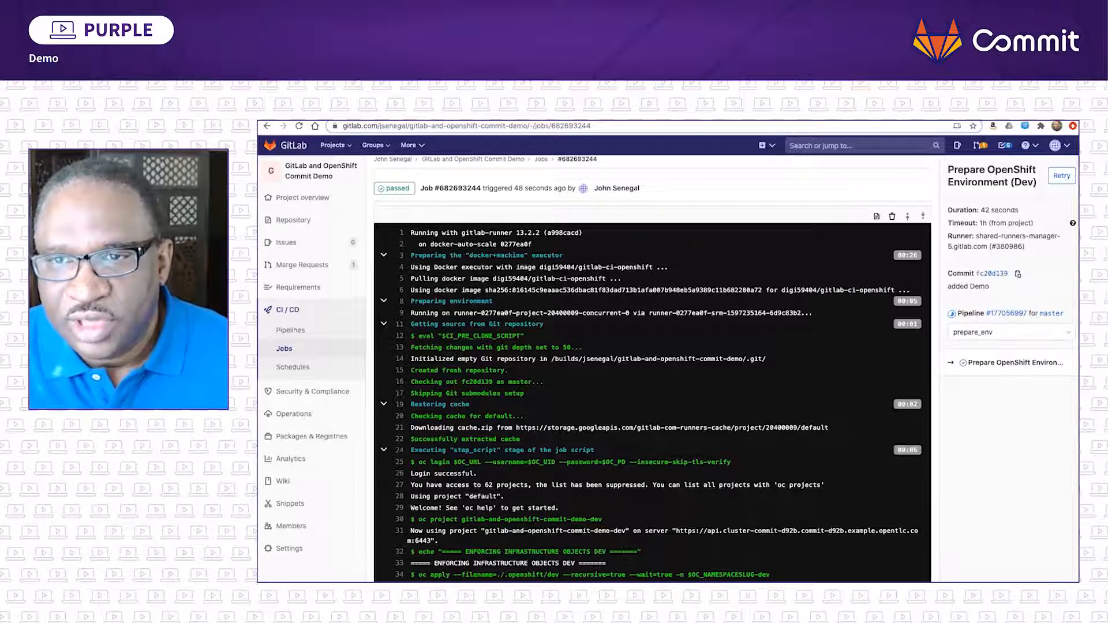
{"action": "left_click", "coordinate": [981, 332]}
{"action": "left_click", "coordinate": [970, 364]}
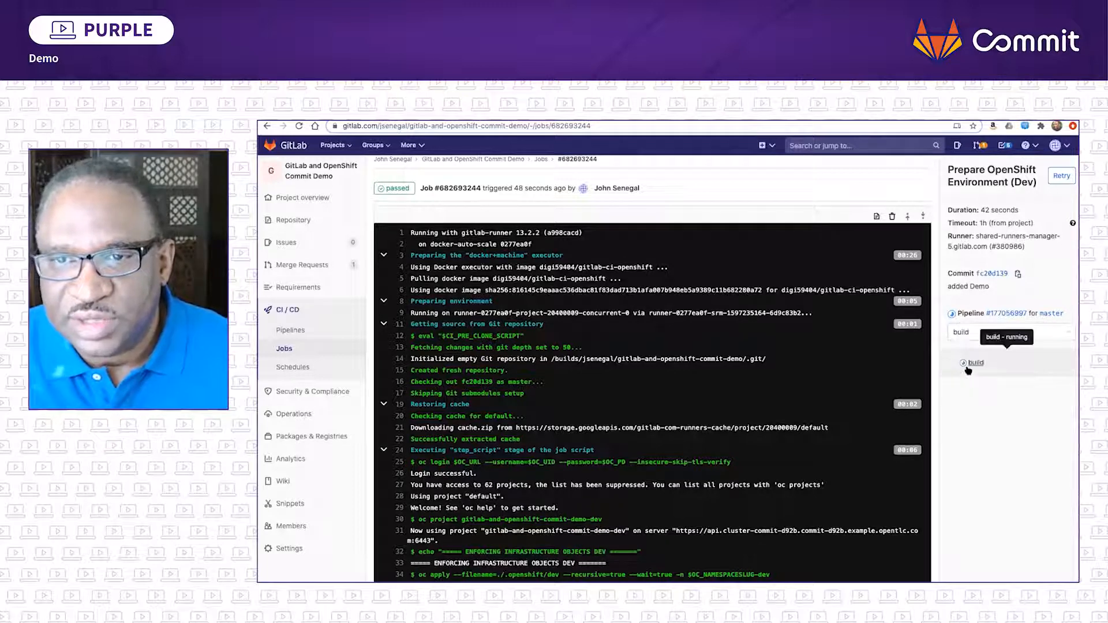
{"action": "left_click", "coordinate": [977, 363]}
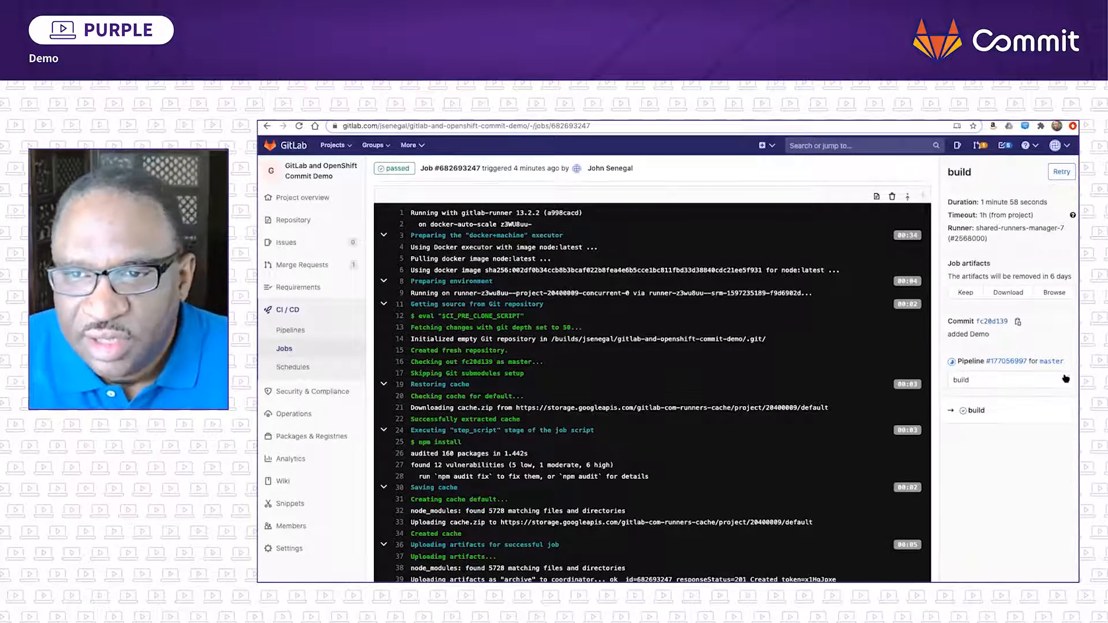
- Open the Package Image on OCP job from the pipeline's package stage and view its log
{"action": "left_click", "coordinate": [1066, 379]}
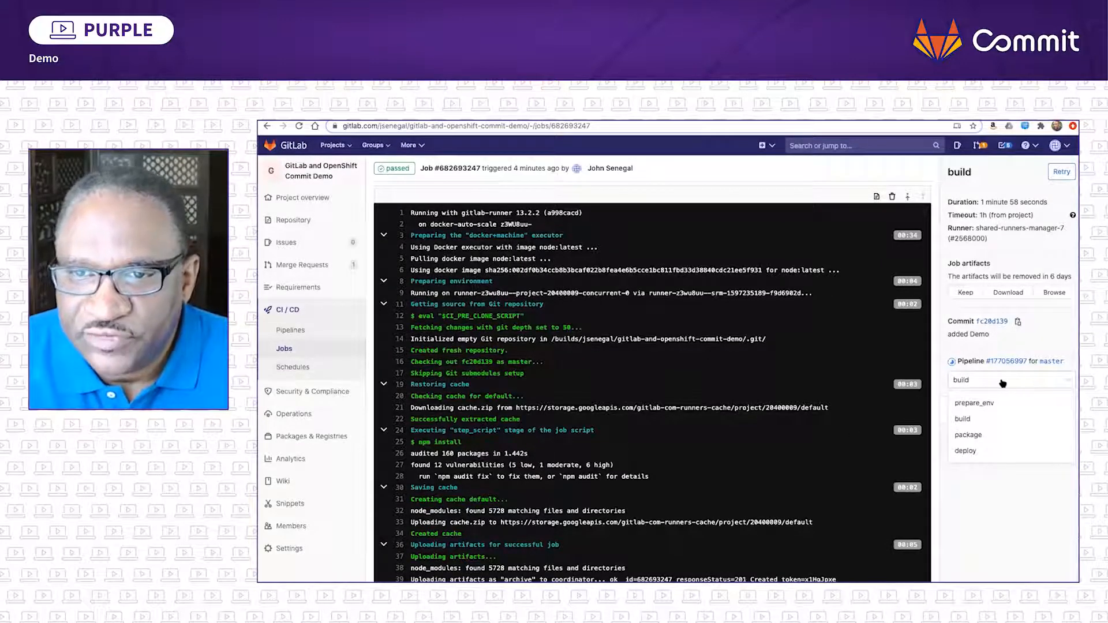
{"action": "left_click", "coordinate": [973, 437]}
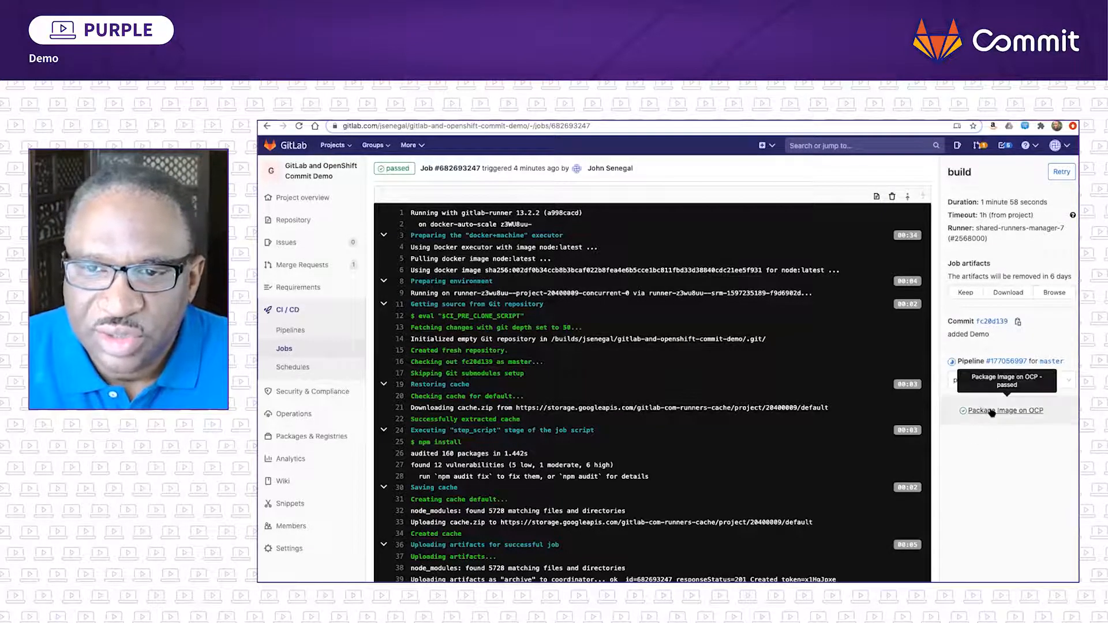
{"action": "left_click", "coordinate": [991, 411]}
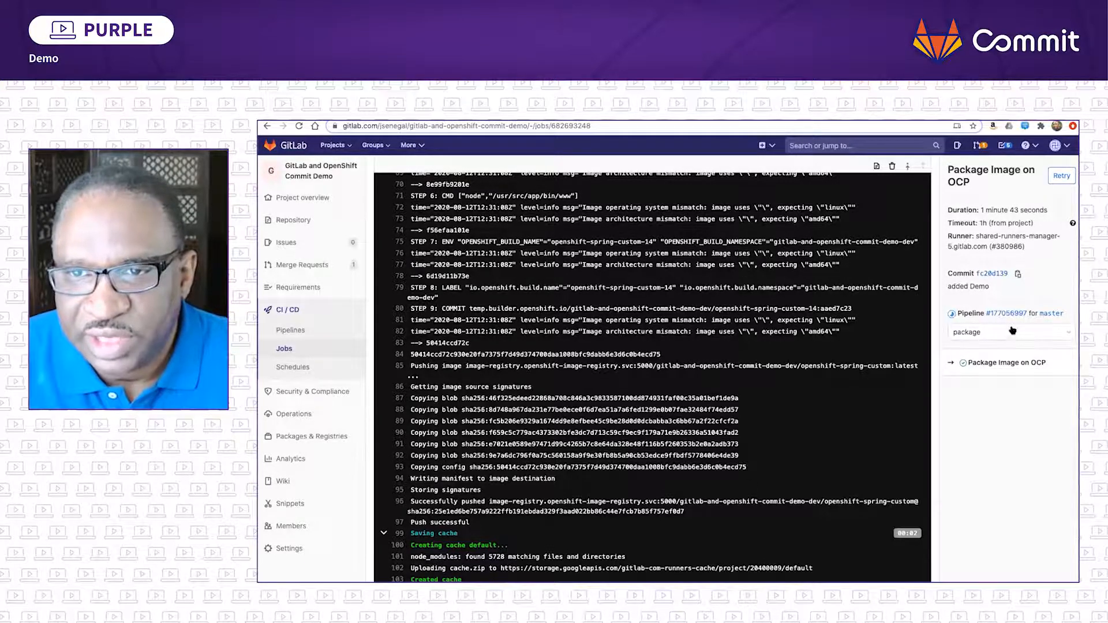
- Review the deploy stage's Deploy Application on OCP job log and return to the "added Demo" pipeline overview
{"action": "left_click", "coordinate": [1068, 332]}
{"action": "left_click", "coordinate": [961, 403]}
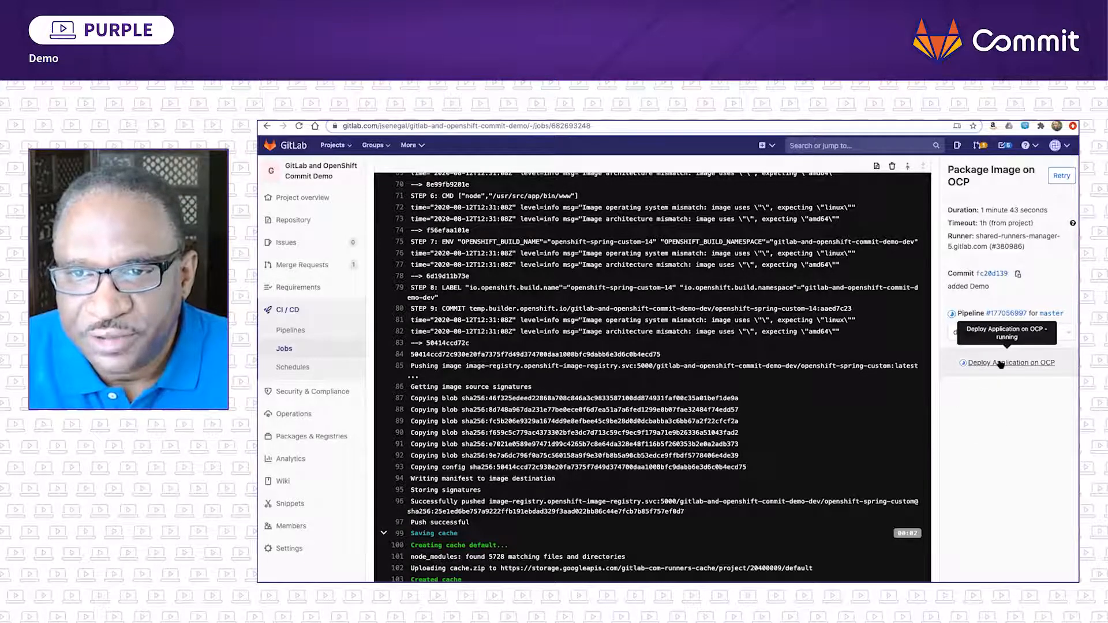
{"action": "left_click", "coordinate": [1000, 363]}
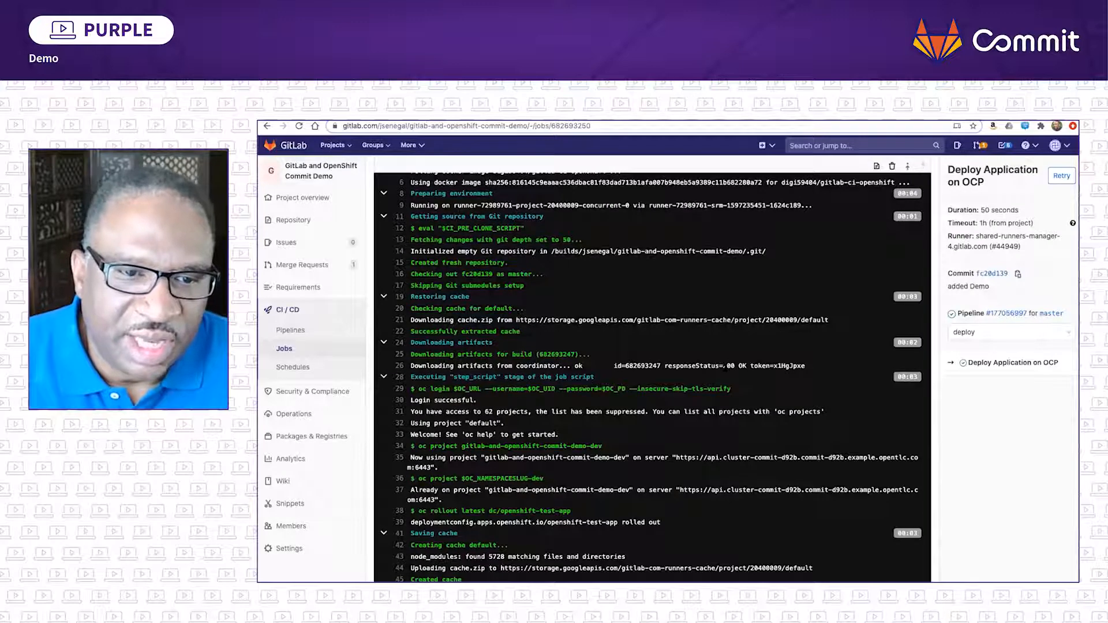
{"action": "scroll", "coordinate": [723, 368], "scroll_direction": "up", "scroll_amount": 3}
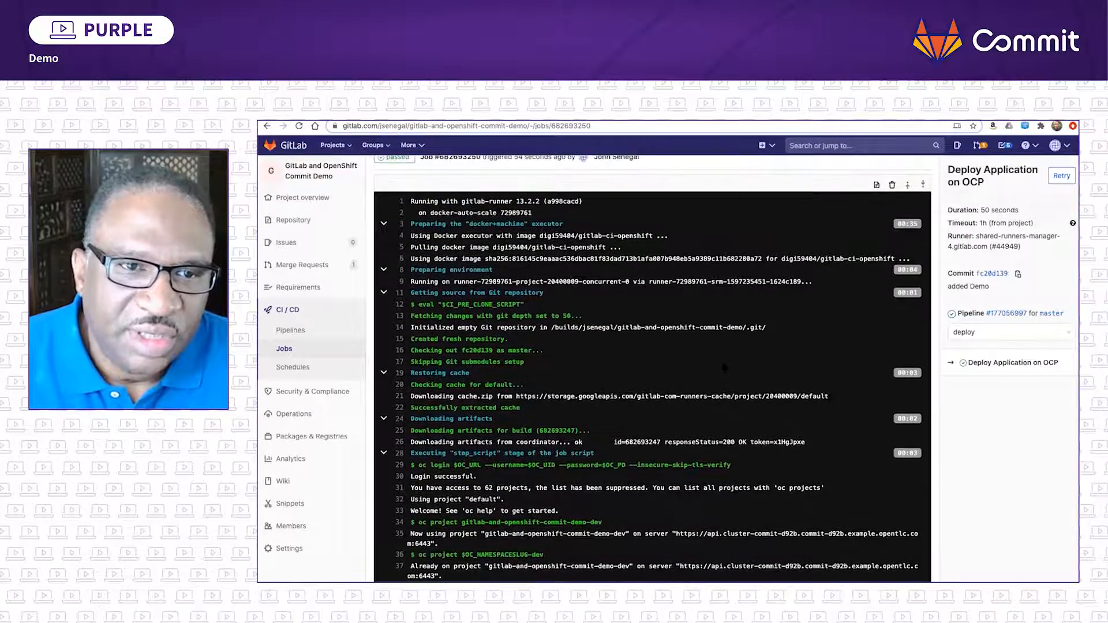
{"action": "scroll", "coordinate": [723, 368], "scroll_direction": "down", "scroll_amount": 2}
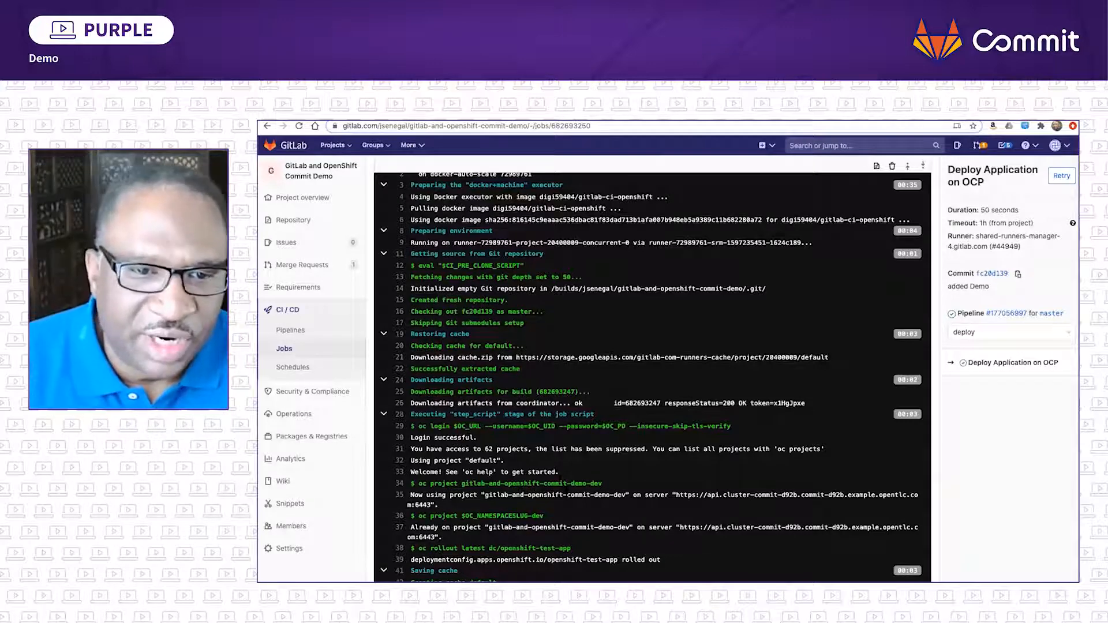
{"action": "scroll", "coordinate": [569, 510], "scroll_direction": "down", "scroll_amount": 1}
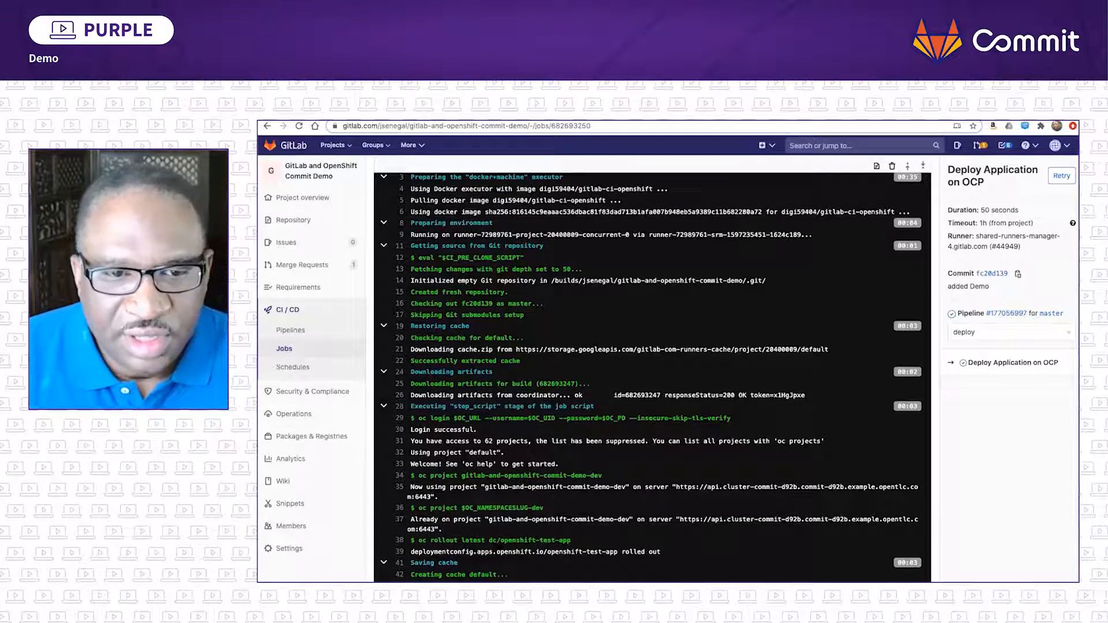
{"action": "scroll", "coordinate": [517, 551], "scroll_direction": "down", "scroll_amount": 3}
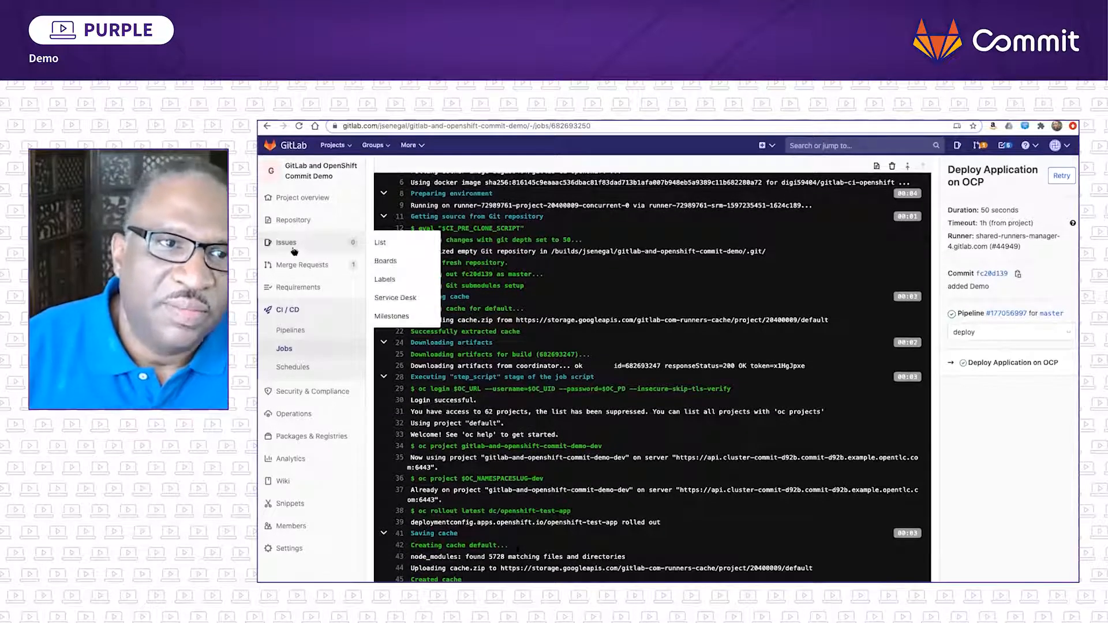
{"action": "left_click", "coordinate": [298, 329]}
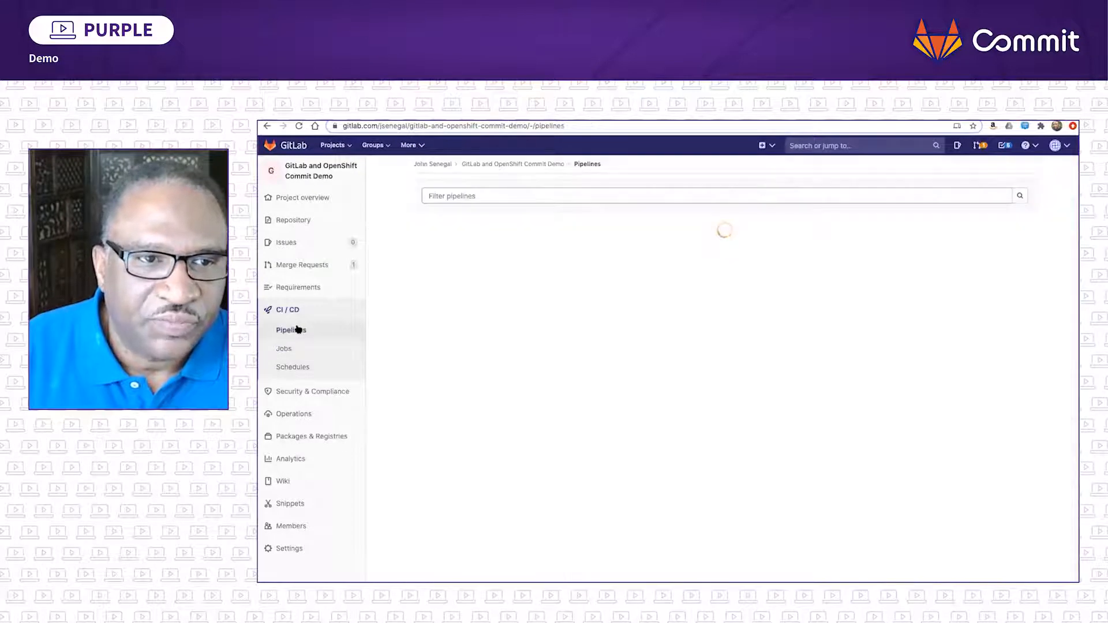
{"action": "left_click", "coordinate": [427, 282]}
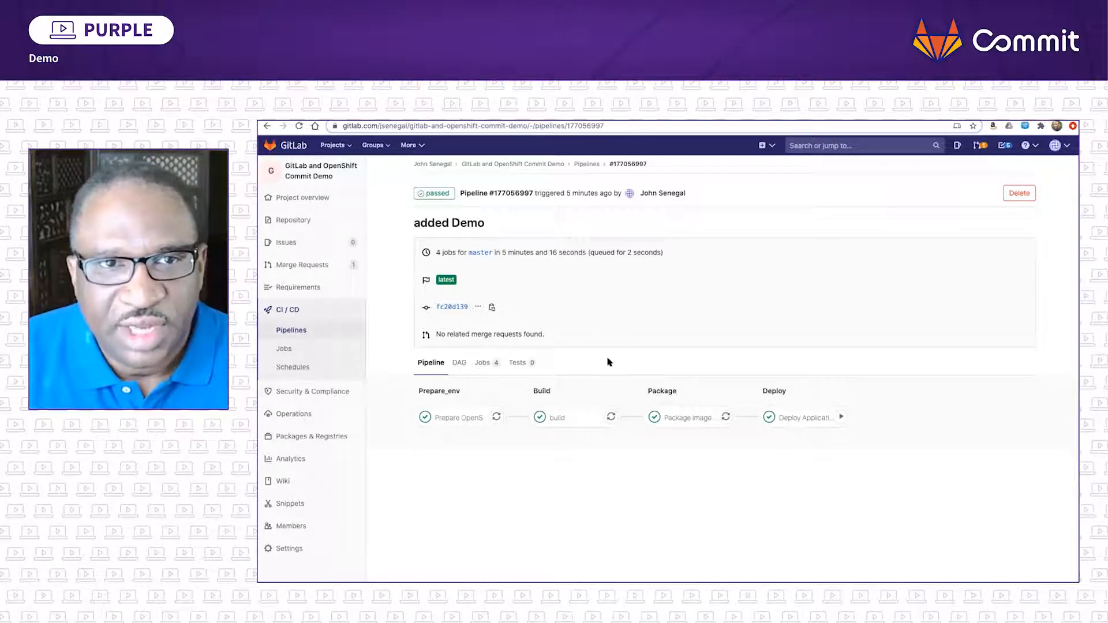
- Switch to the OpenShift console and check the pods and deployment configs of the gitlab-and-openshift-commit-demo-dev project
{"action": "left_click", "coordinate": [557, 112]}
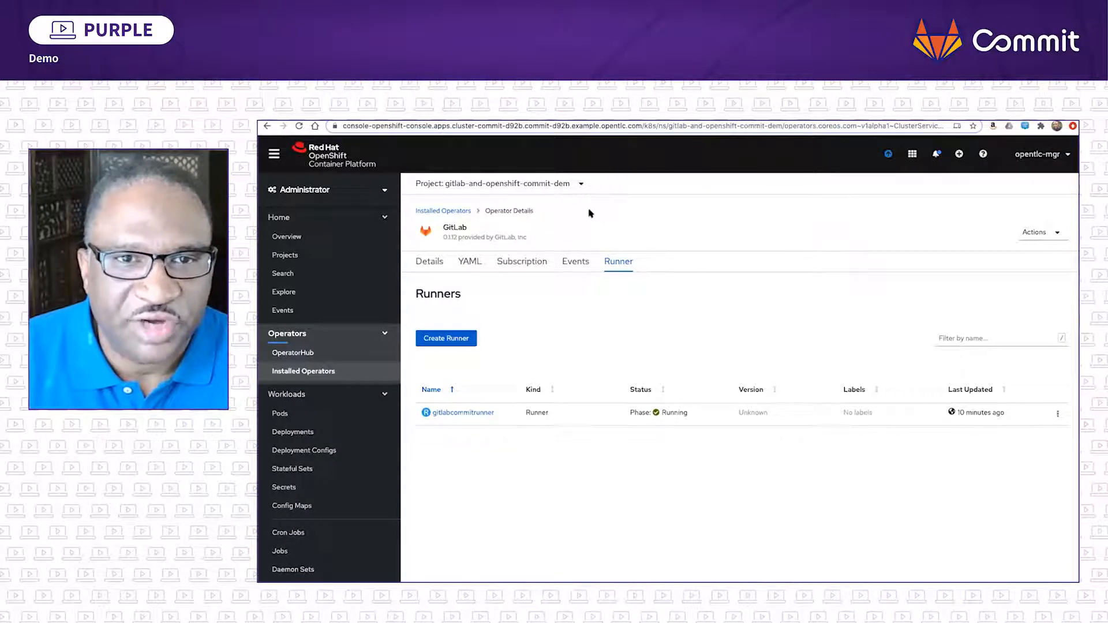
{"action": "left_click", "coordinate": [579, 184]}
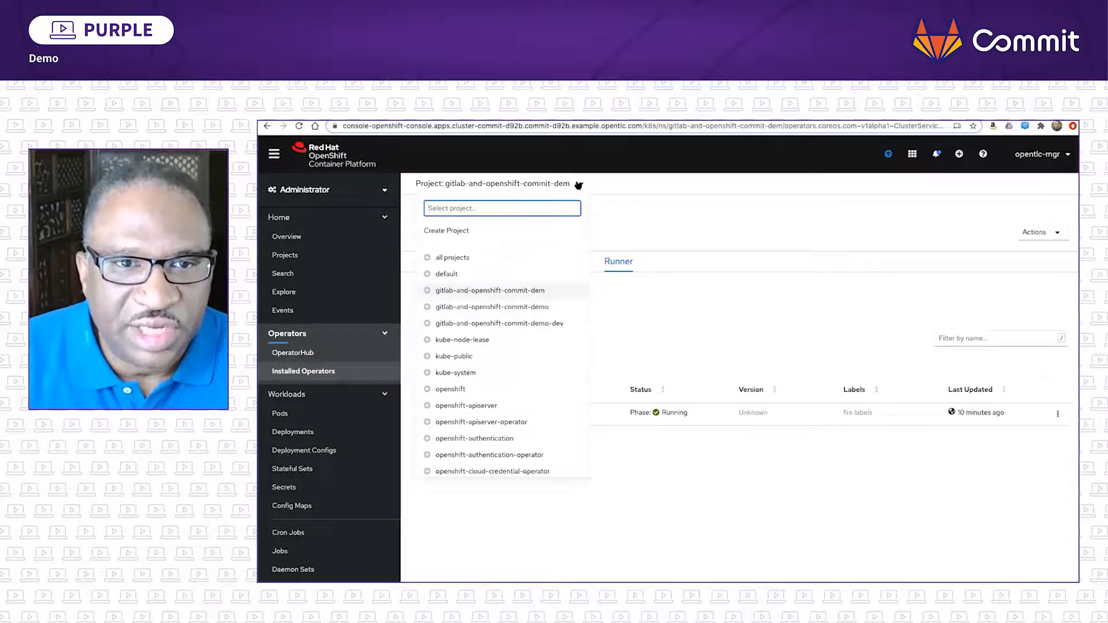
{"action": "left_click", "coordinate": [542, 322]}
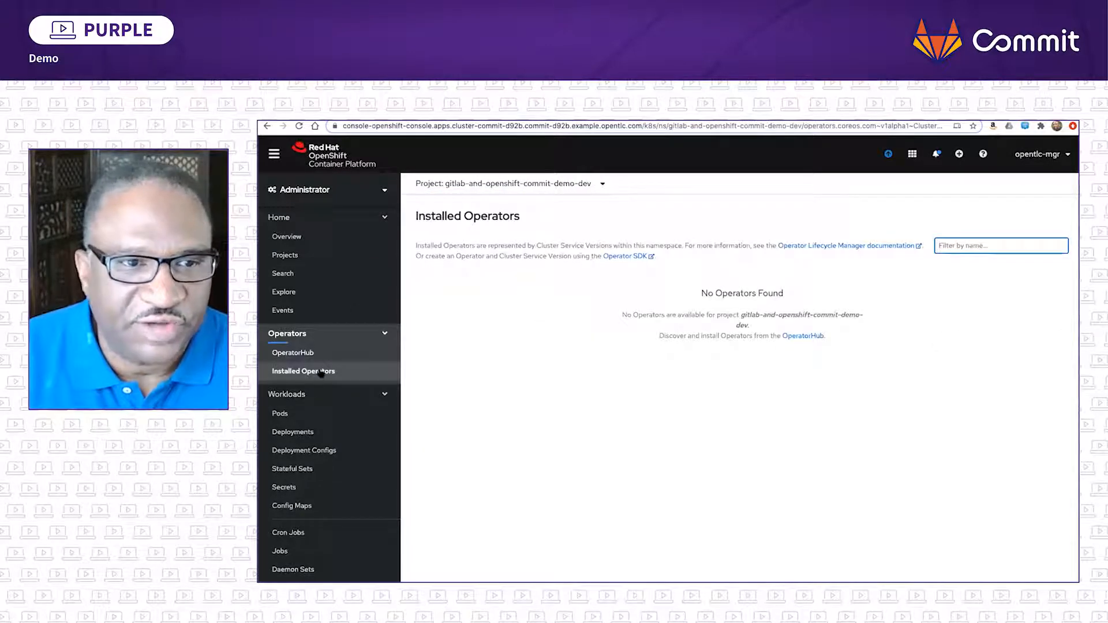
{"action": "left_click", "coordinate": [335, 412]}
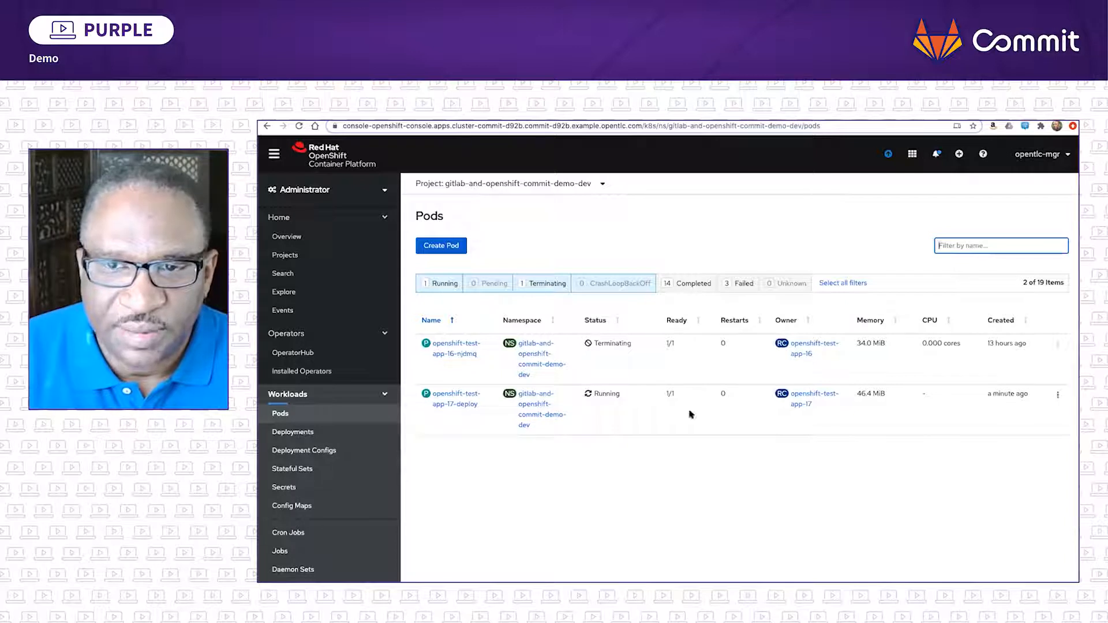
{"action": "left_click", "coordinate": [317, 456]}
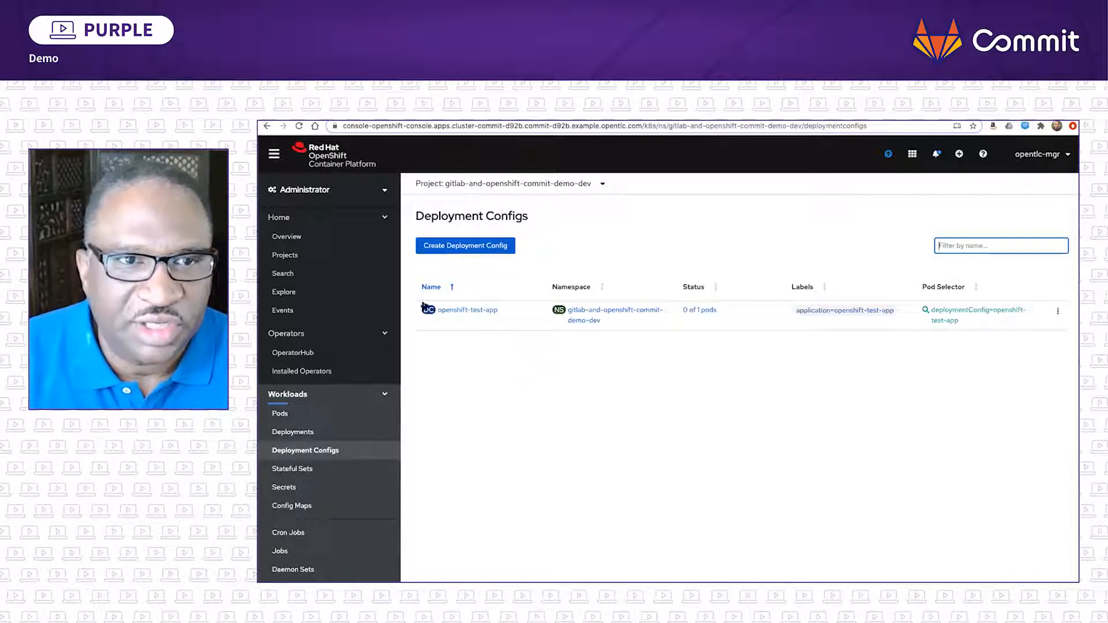
- In the Developer perspective's topology, inspect the resources of openshift-test-app and open its application URL
{"action": "left_click", "coordinate": [384, 191]}
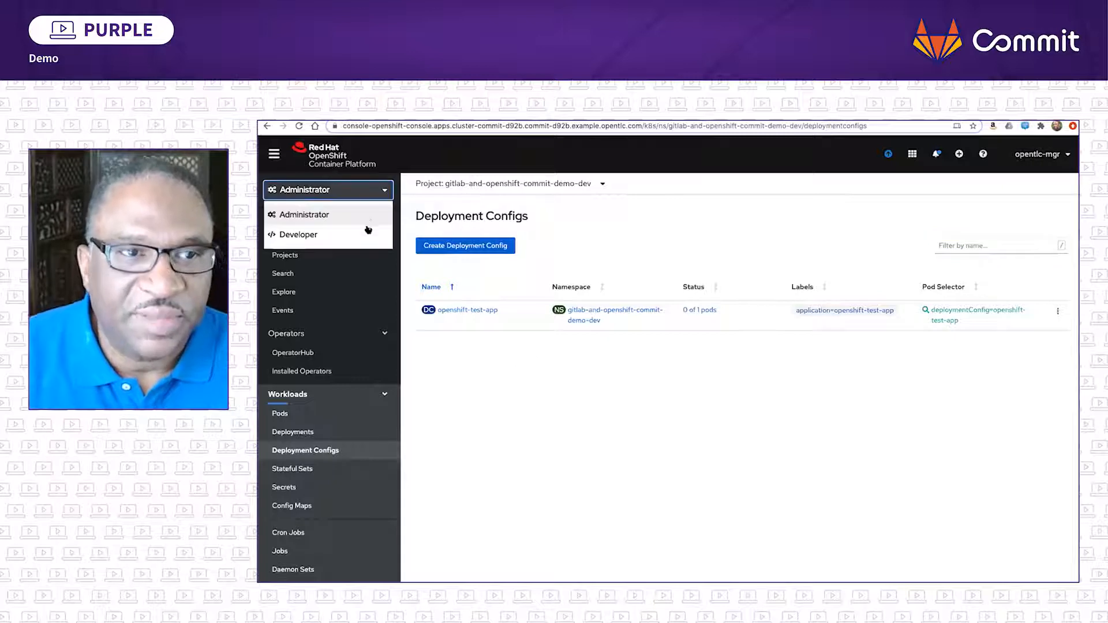
{"action": "left_click", "coordinate": [364, 235]}
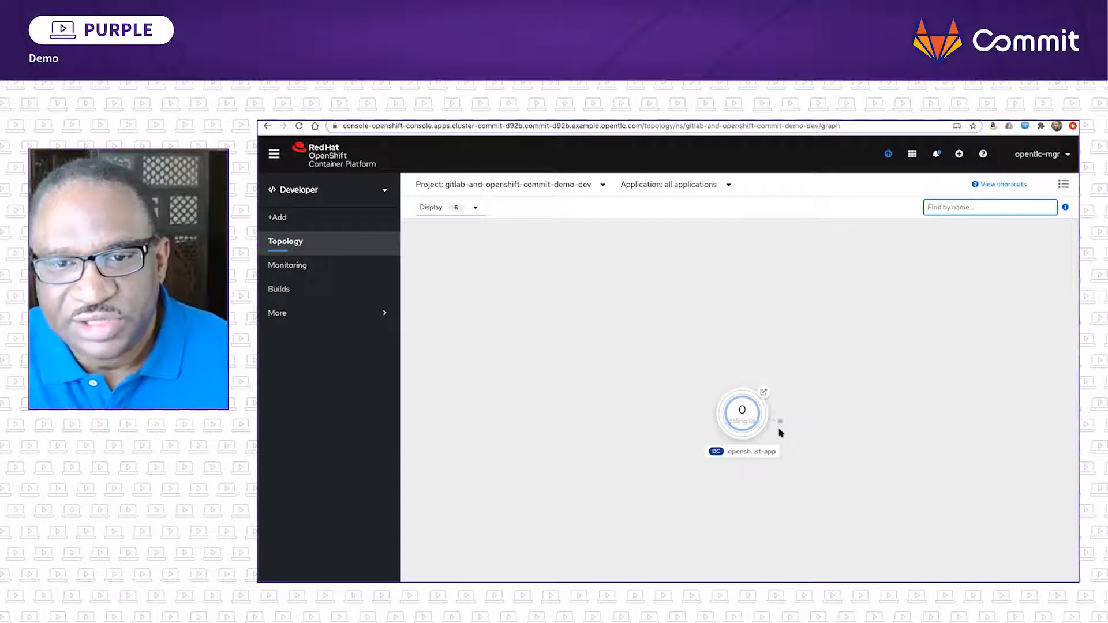
{"action": "left_click", "coordinate": [744, 419]}
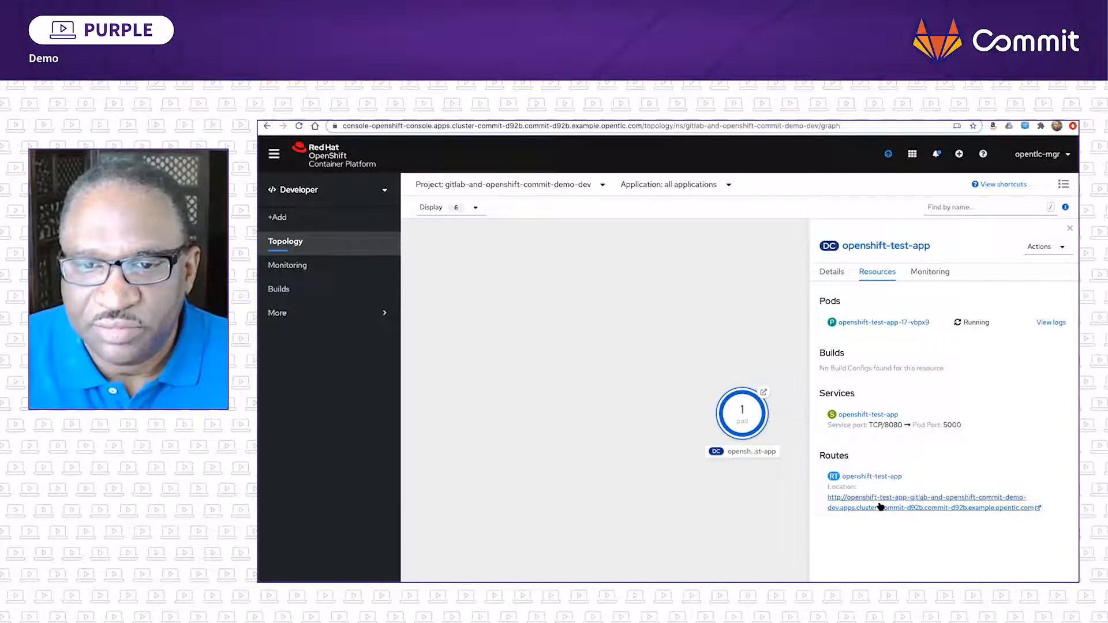
{"action": "left_click", "coordinate": [763, 392]}
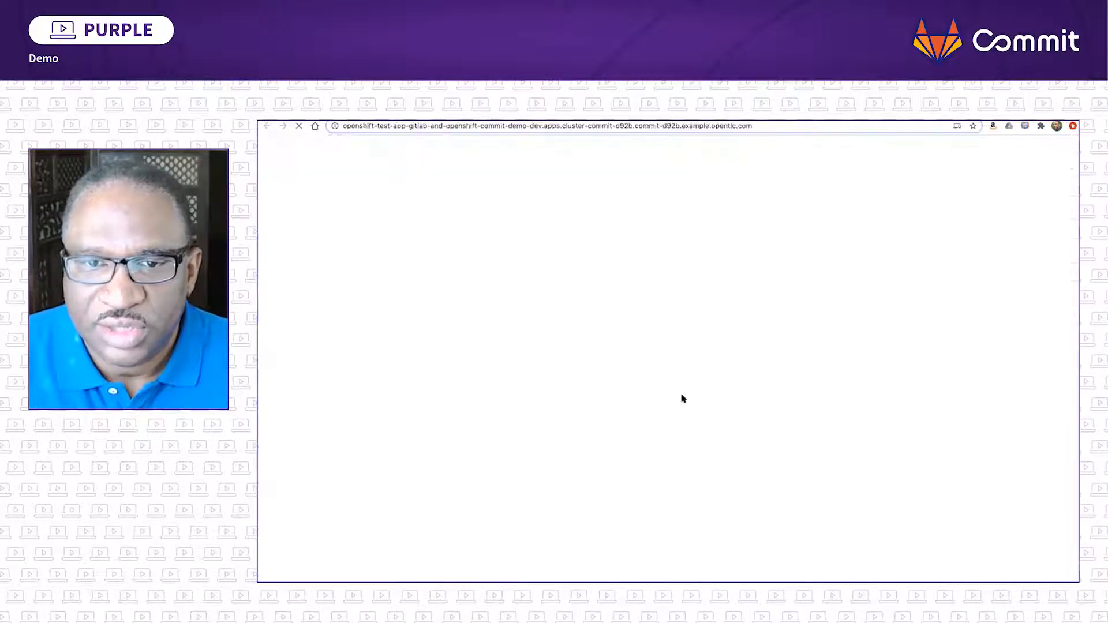